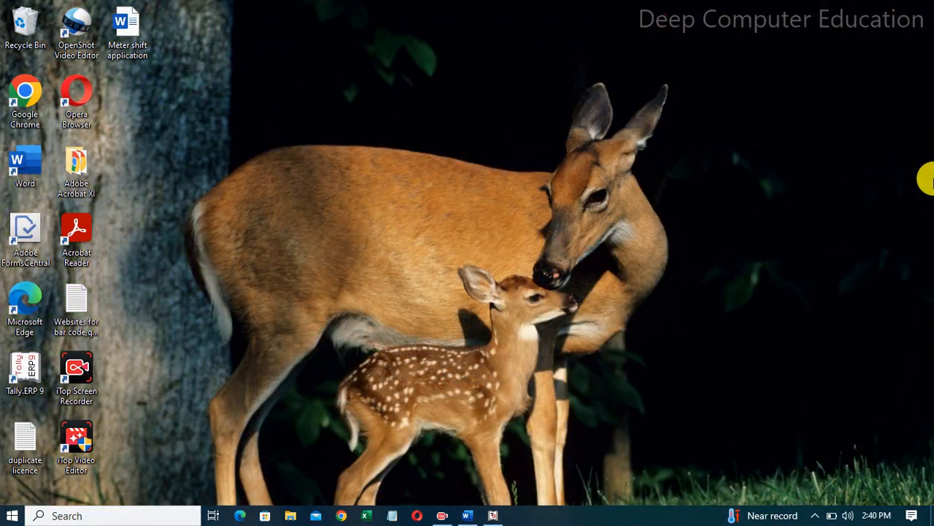
Switch to the Assignment 2 Word document and read the tasks through item 9
left_click(468, 516)
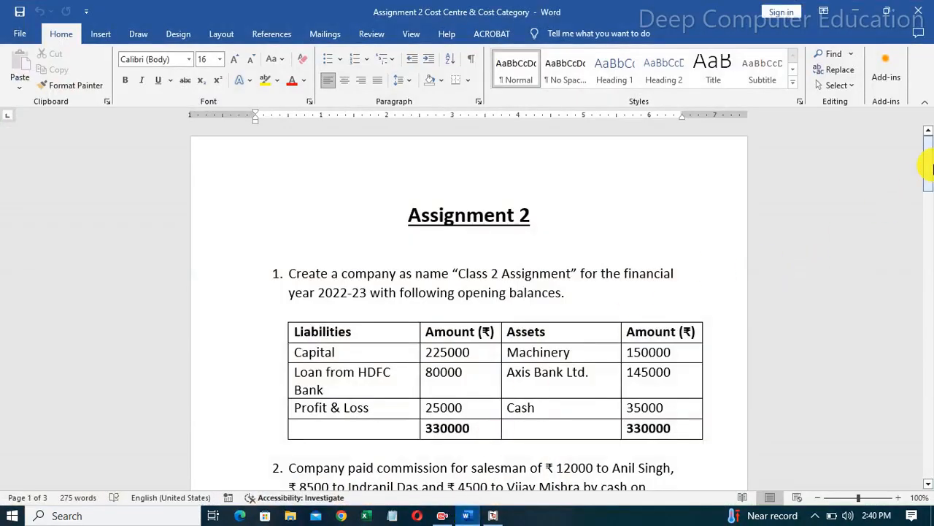
left_click_drag(929, 162, 922, 311)
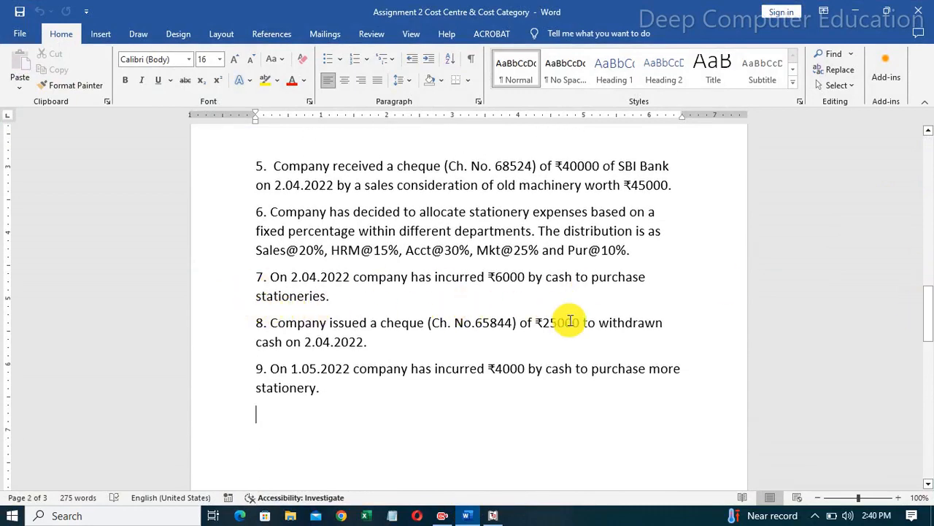
left_click_drag(928, 308, 930, 334)
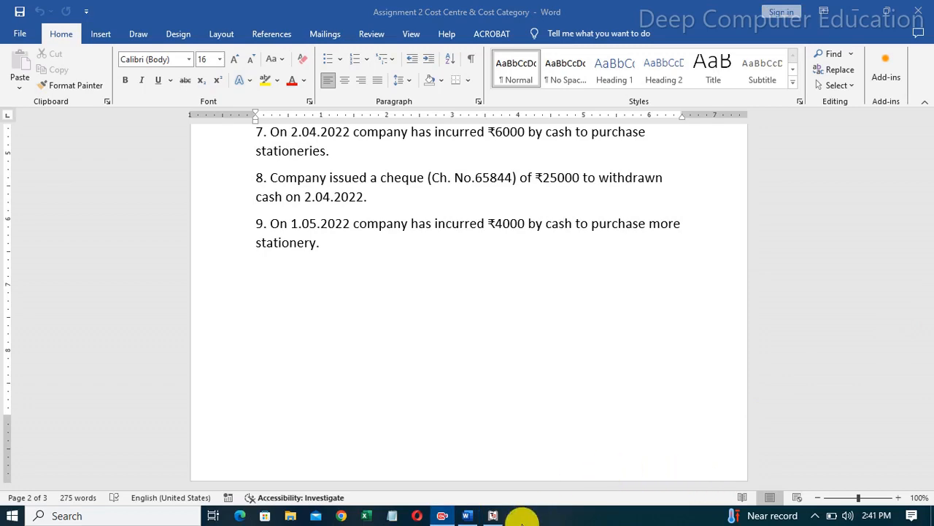
Switch to Tally.ERP 9 and start a Contra voucher crediting Axis Bank Ltd. with 25000
left_click(494, 517)
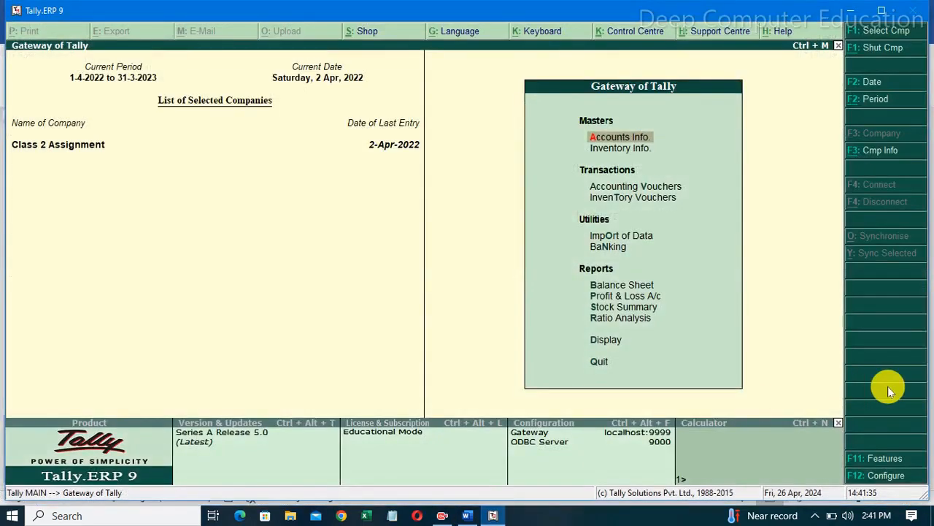
key("v")
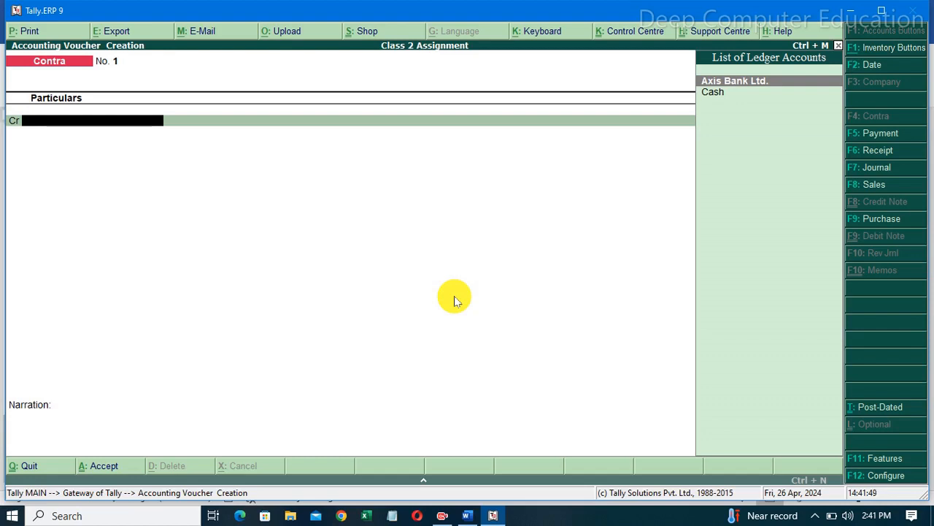
key("Return")
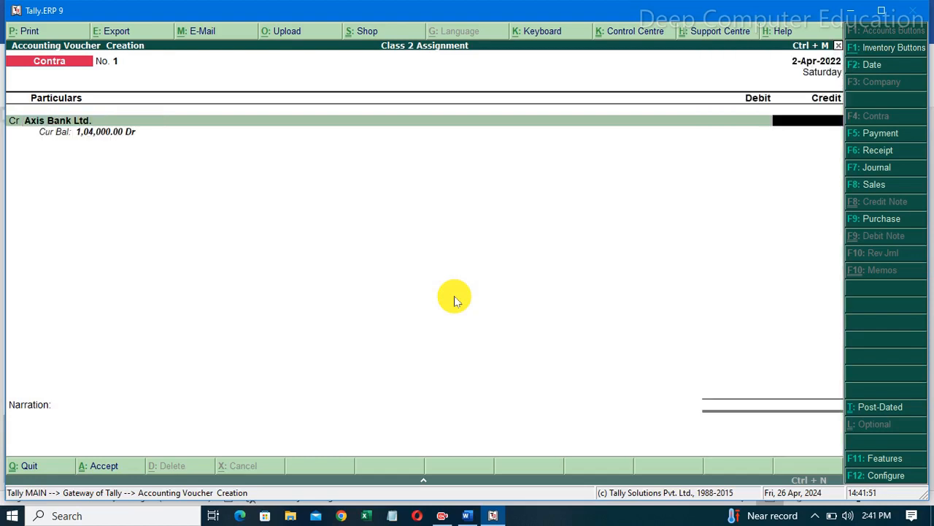
type("25000")
key("Return")
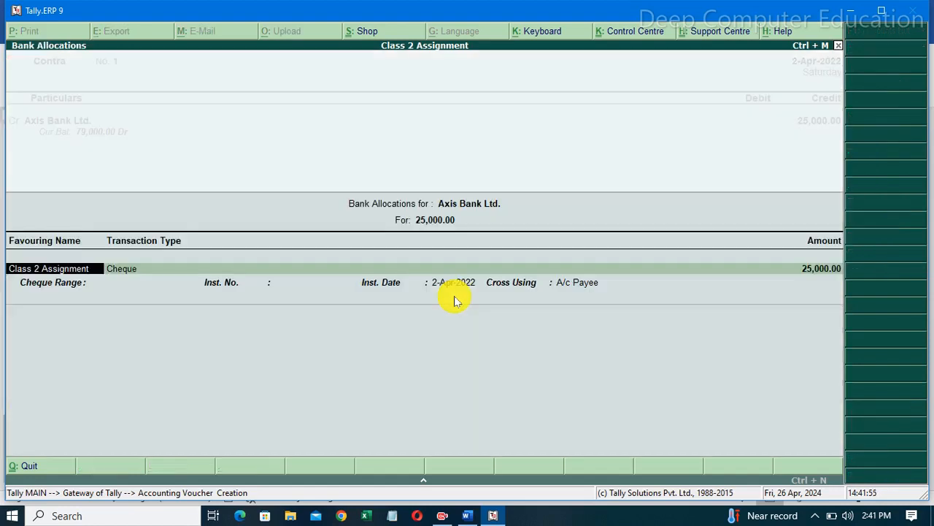
Allocate the Axis Bank Ltd. amount to a cheque with instrument number 65844 from the assignment, keeping the remaining cheque defaults
key("Return")
key("Return")
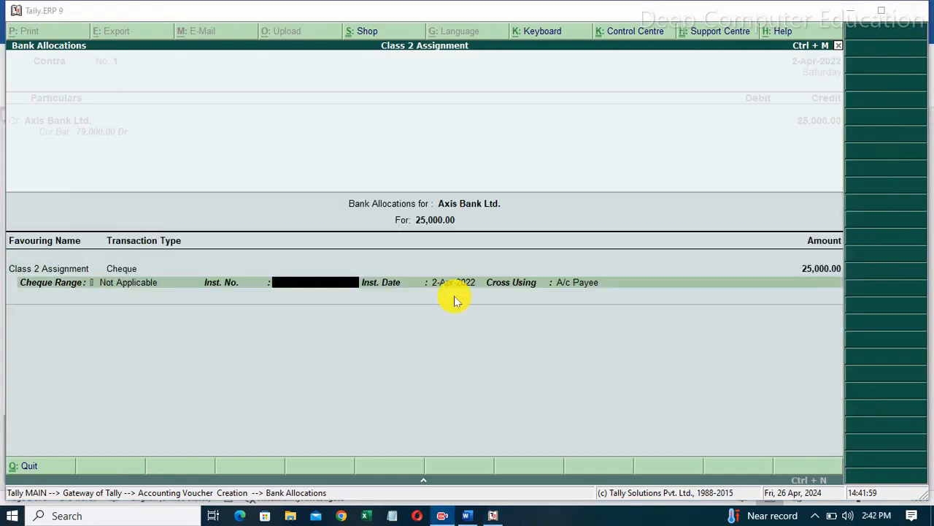
key("alt+Tab")
key("alt+Tab")
key("alt+Tab")
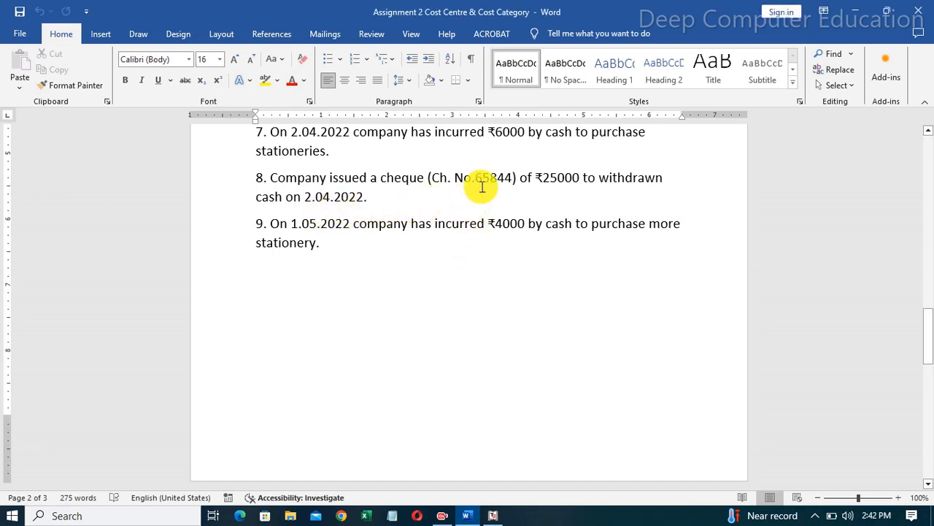
key("alt+Tab")
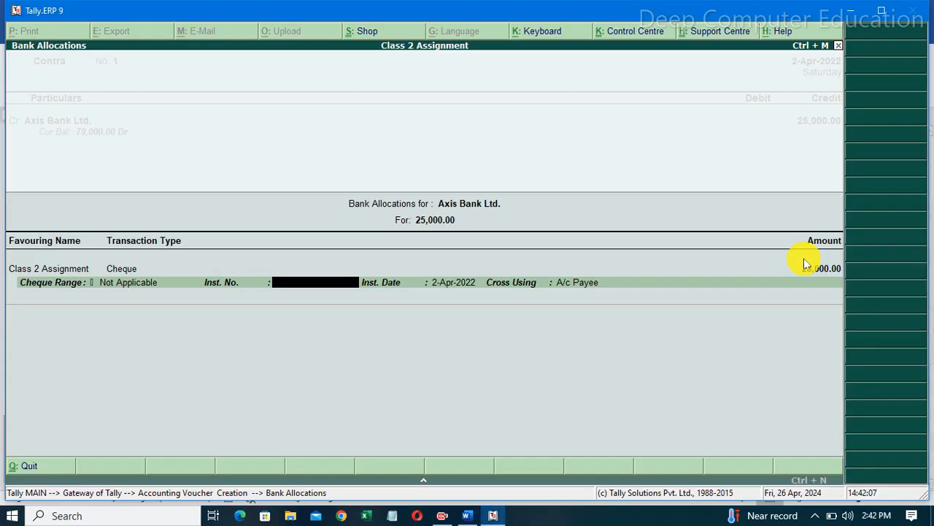
type("65844")
key("Return")
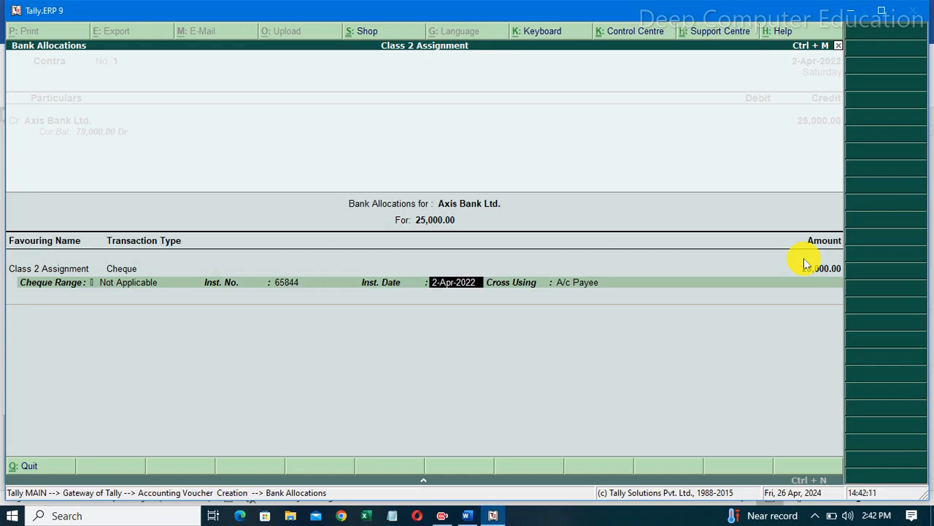
key("Return")
key("Return")
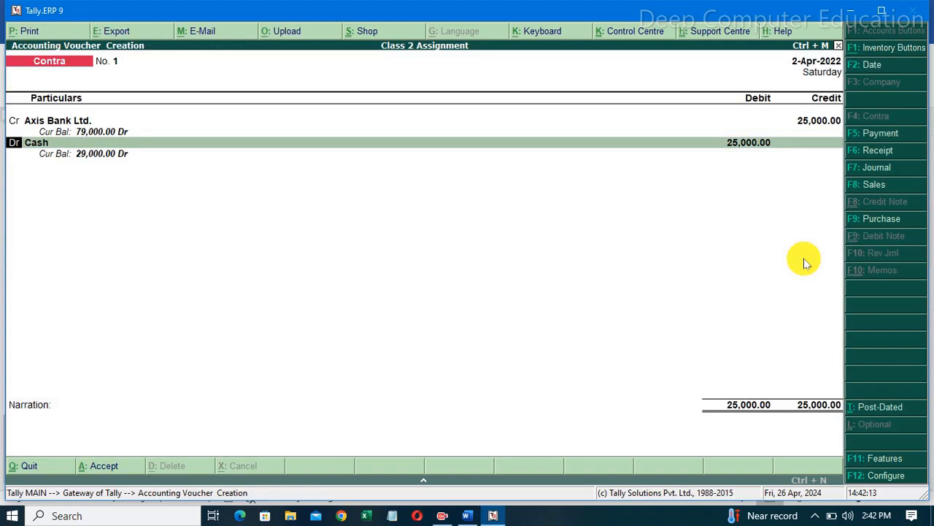
Debit Cash with 25000 and enter the narration "Being cash withdrawn from bank.", checking it against item 8 of the assignment
key("Return")
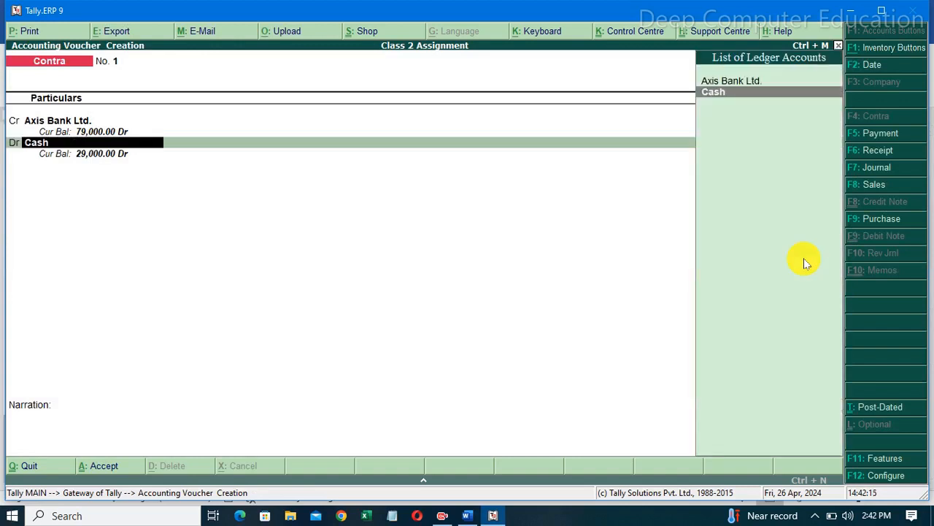
key("Return")
key("Return")
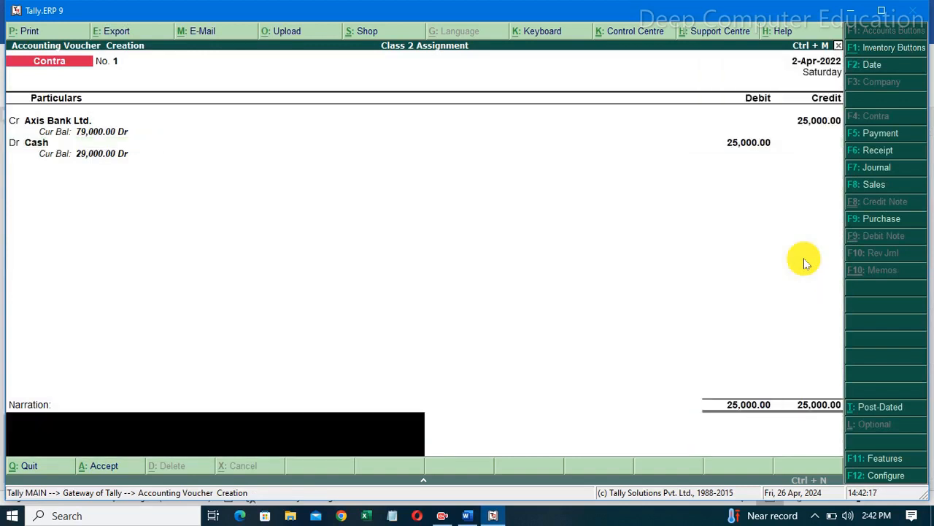
type("Being cash with")
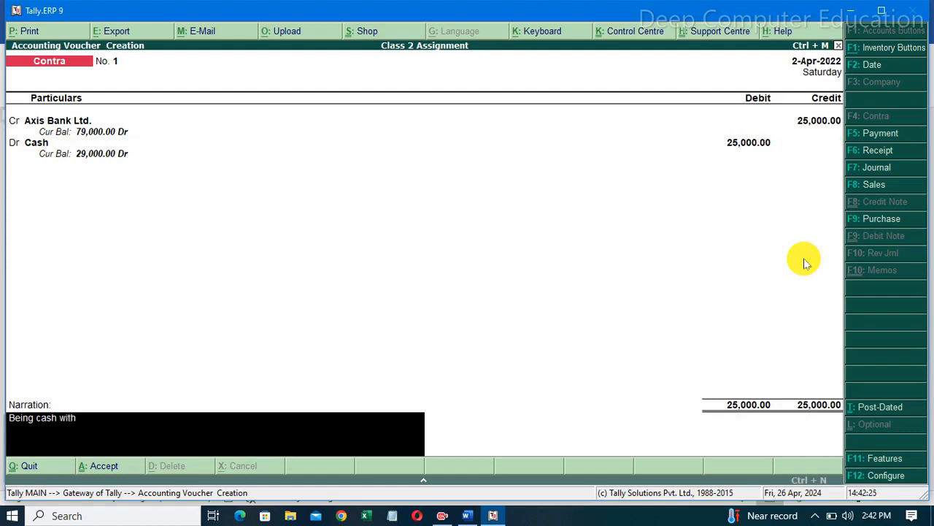
type("drawn from ba")
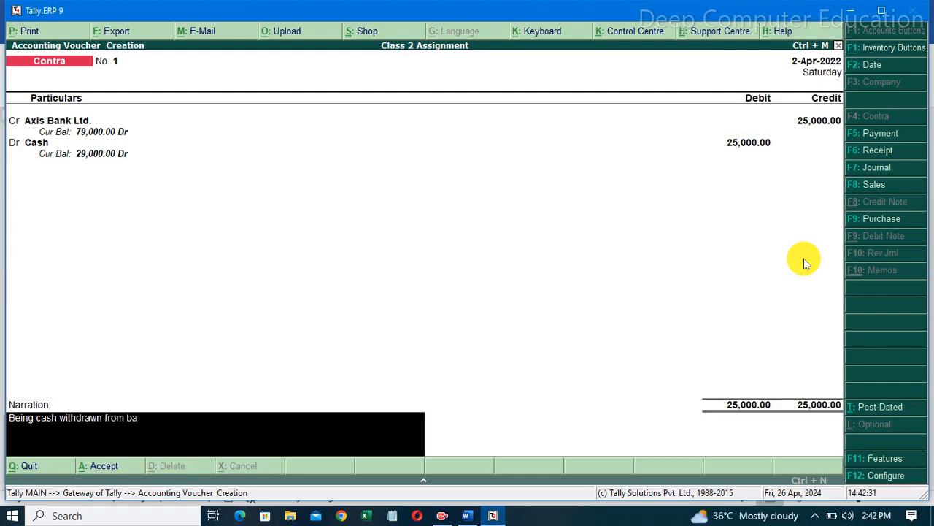
type("nk")
key("alt+Tab")
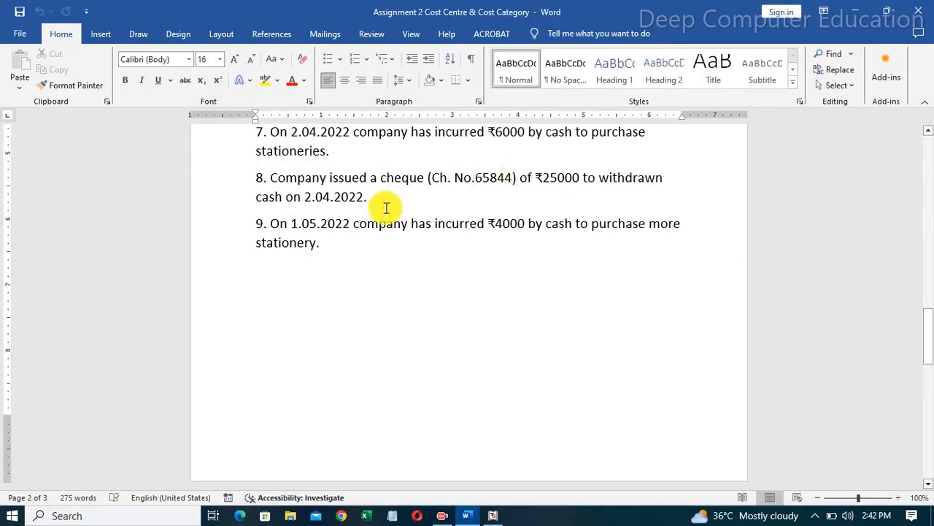
key("alt+Tab")
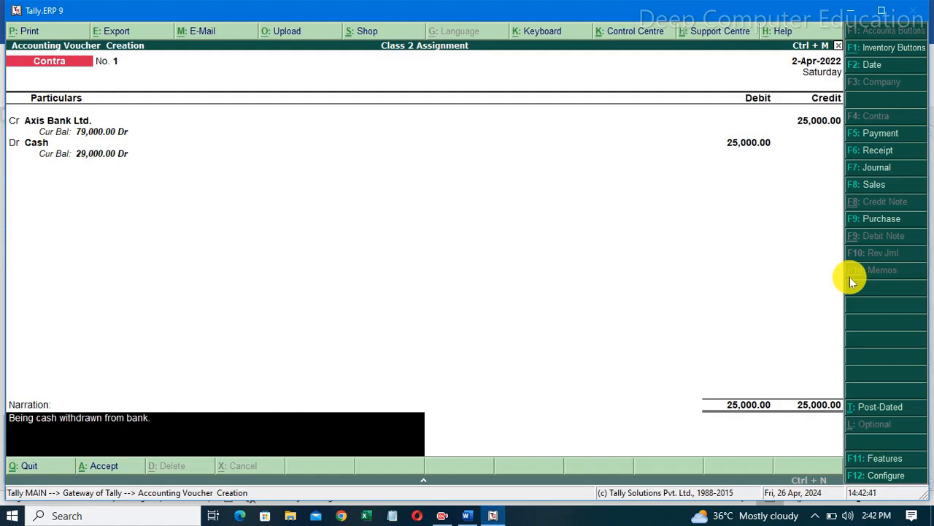
key("F2")
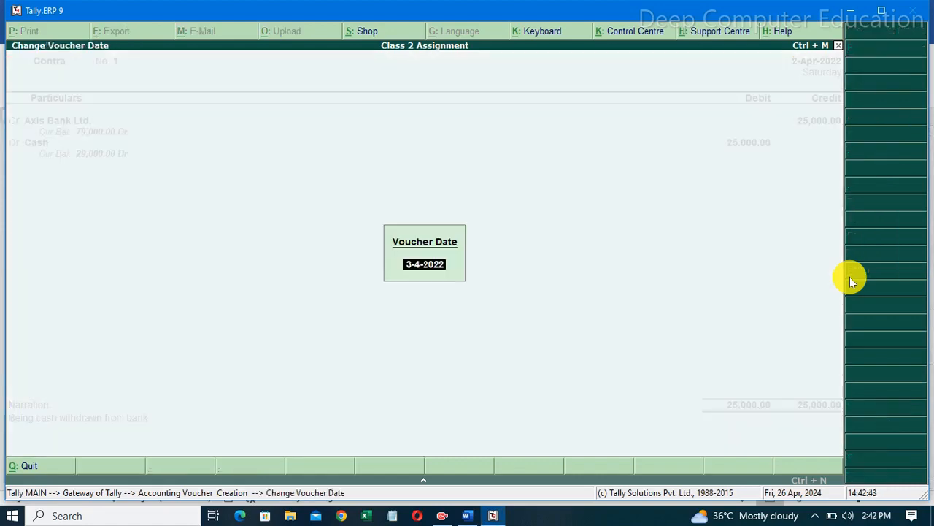
key("Escape")
key("Escape")
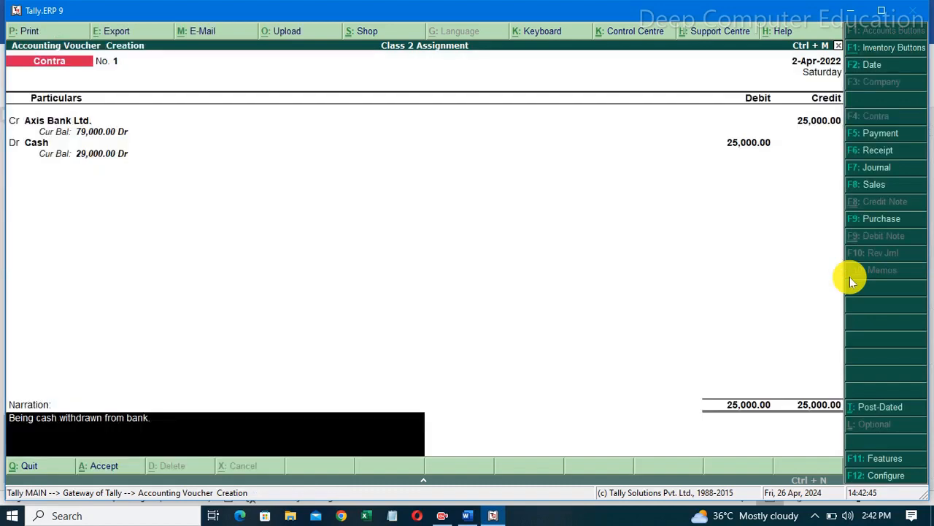
Accept the completed Contra voucher and return to the Gateway of Tally
key("Return")
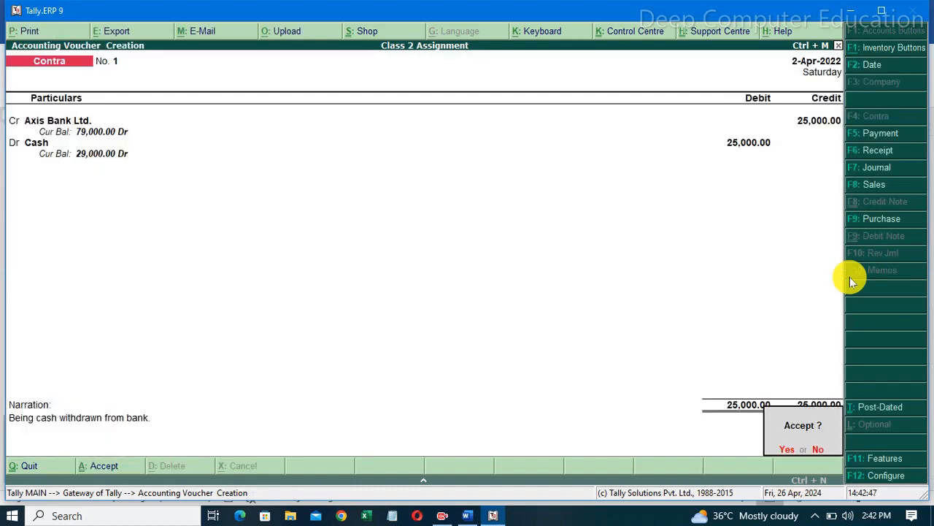
key("Return")
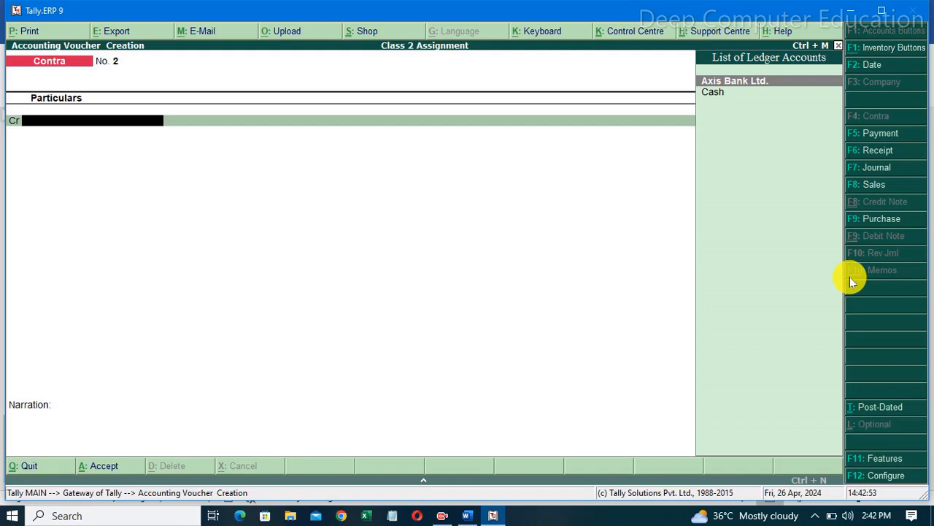
key("Escape")
key("y")
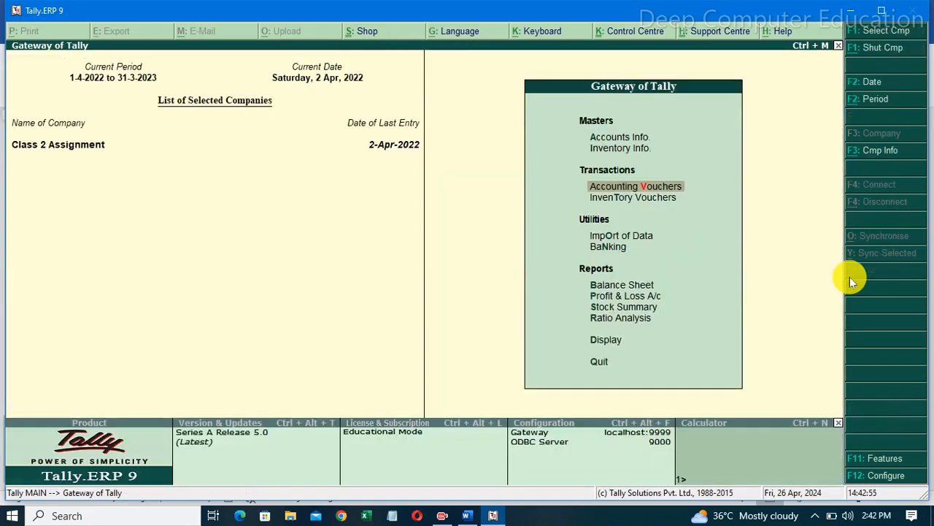
Consult item 9 of the assignment and set "Use pre-defined cost centre allocations in transactions" to Yes in Tally's Accounting Features
key("alt+Tab")
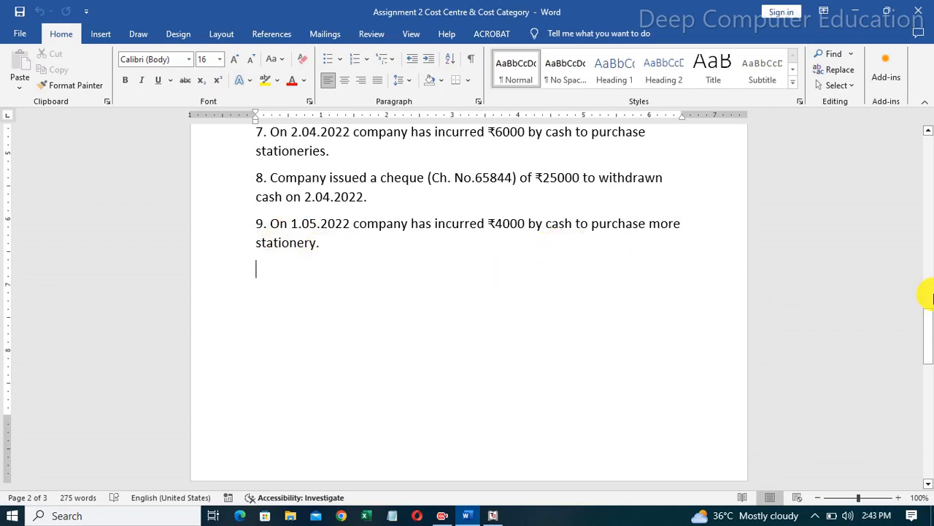
key("alt+Tab")
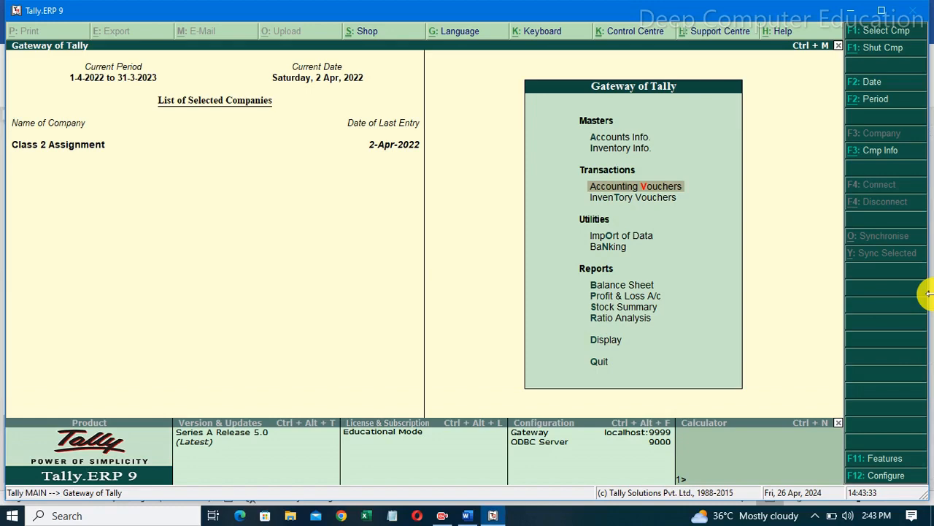
key("F11")
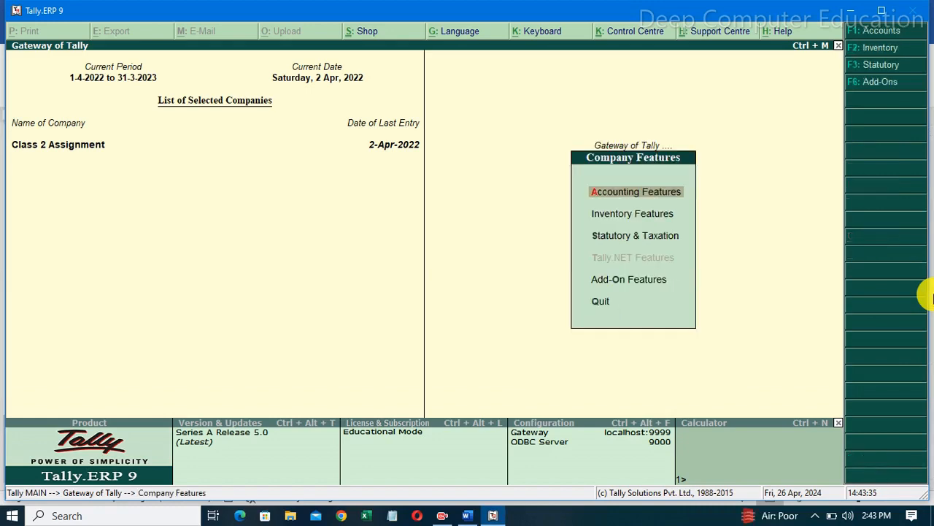
key("Return")
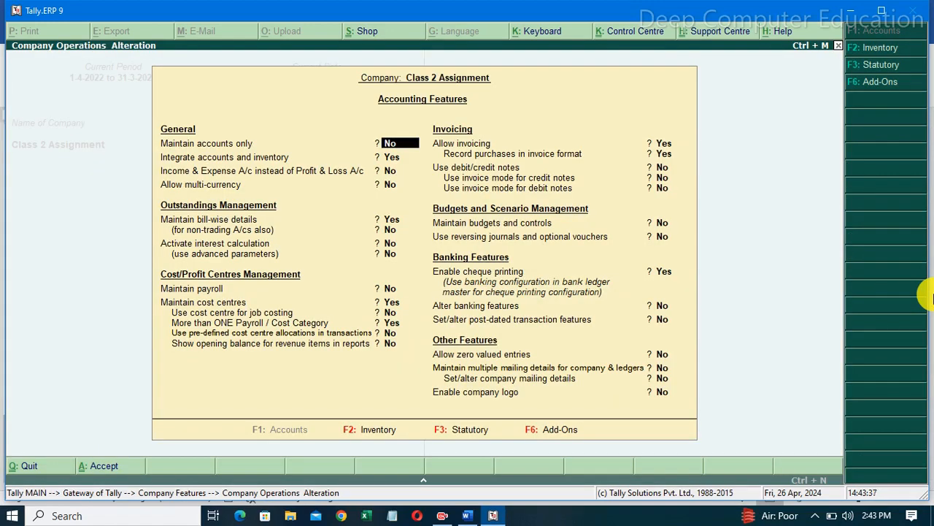
key("Return")
key("Return")
key("Return")
key("Return")
key("Return")
key("Return")
key("Return")
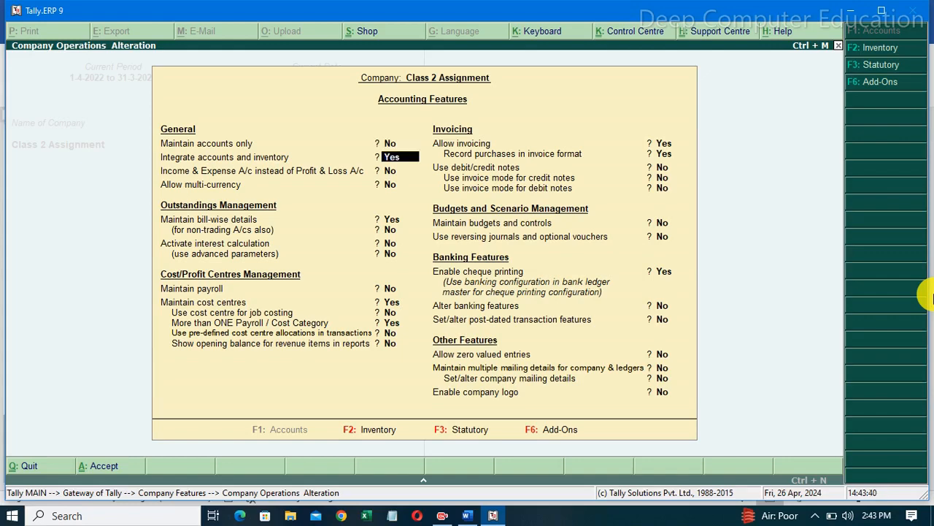
key("Return")
key("Return")
key("Return")
key("Return")
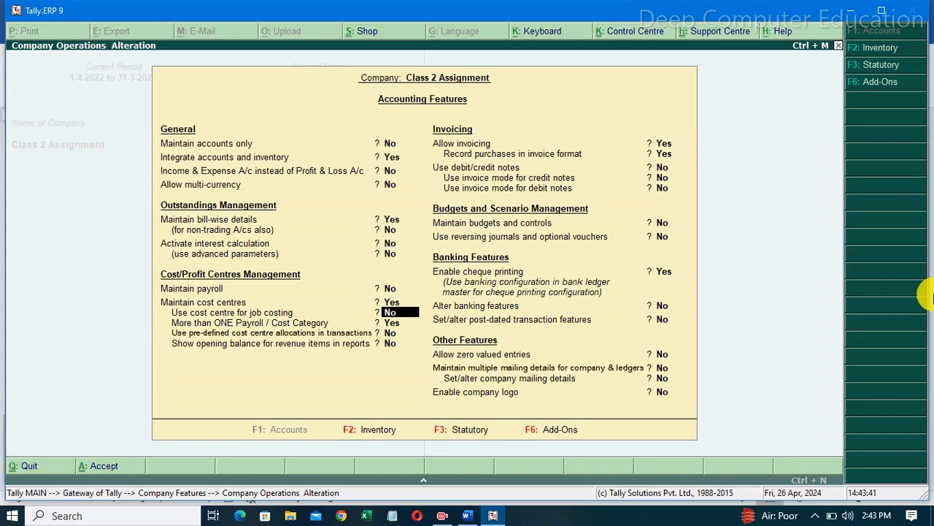
type("y")
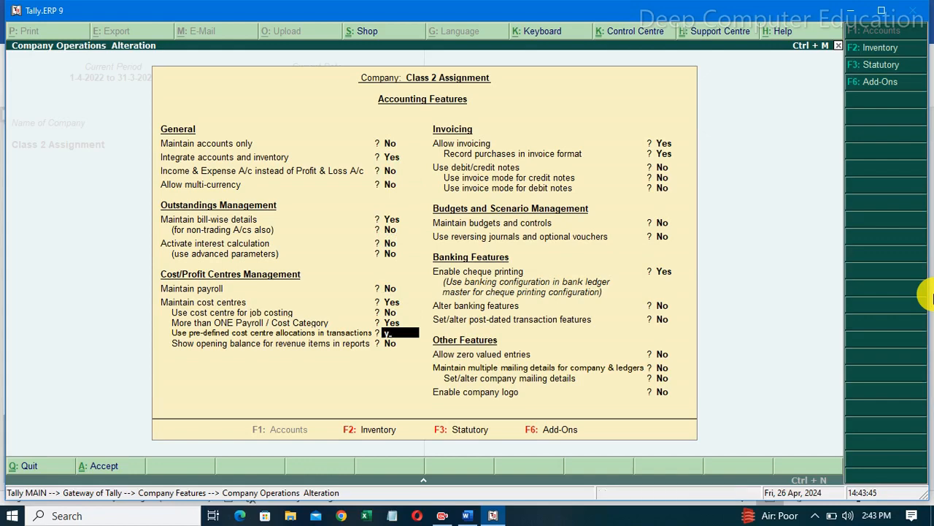
key("Return")
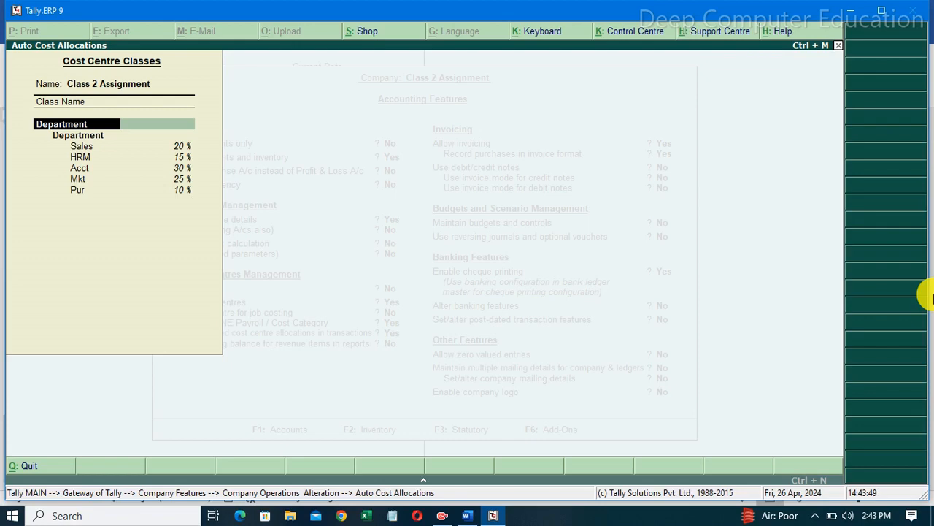
Go through the Department cost centre class and accept its existing category and cost centre percentages
key("Return")
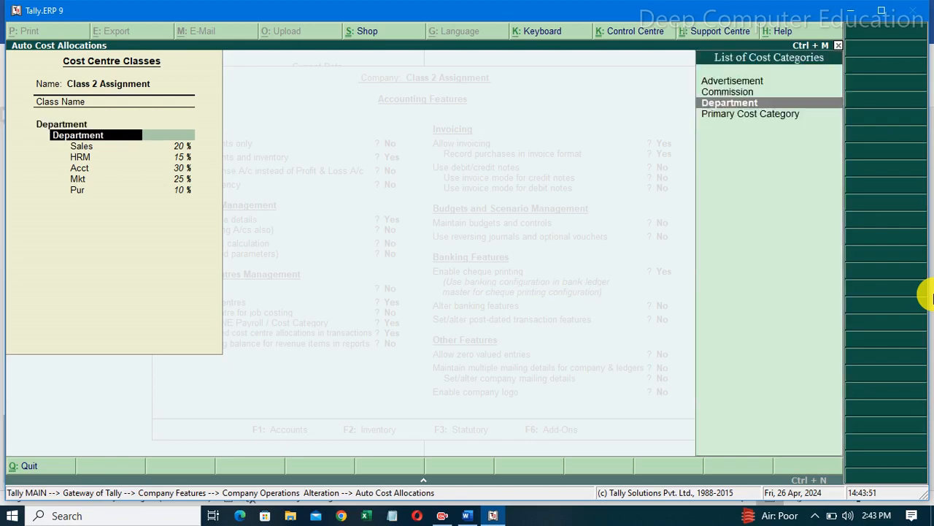
key("Return")
key("Return")
key("Return")
key("Return")
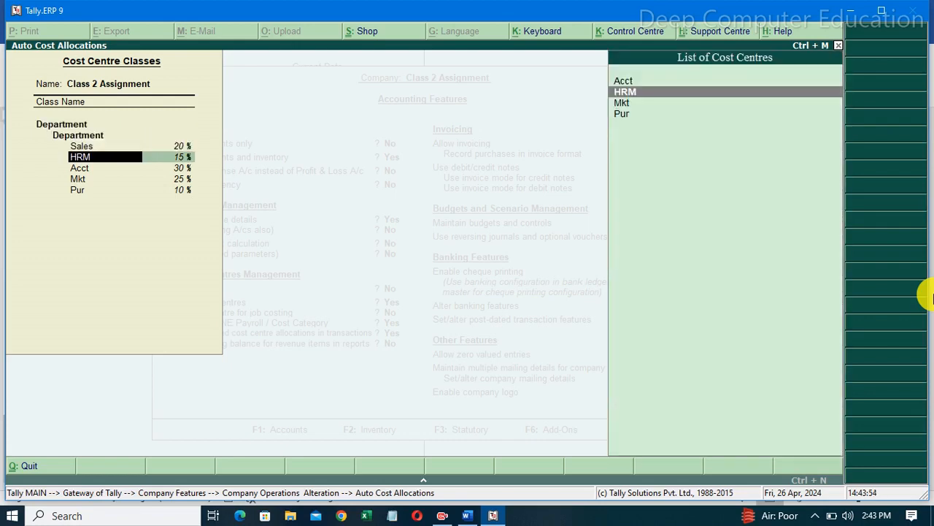
key("Return")
key("Return")
key("Return")
key("Return")
key("Return")
key("Return")
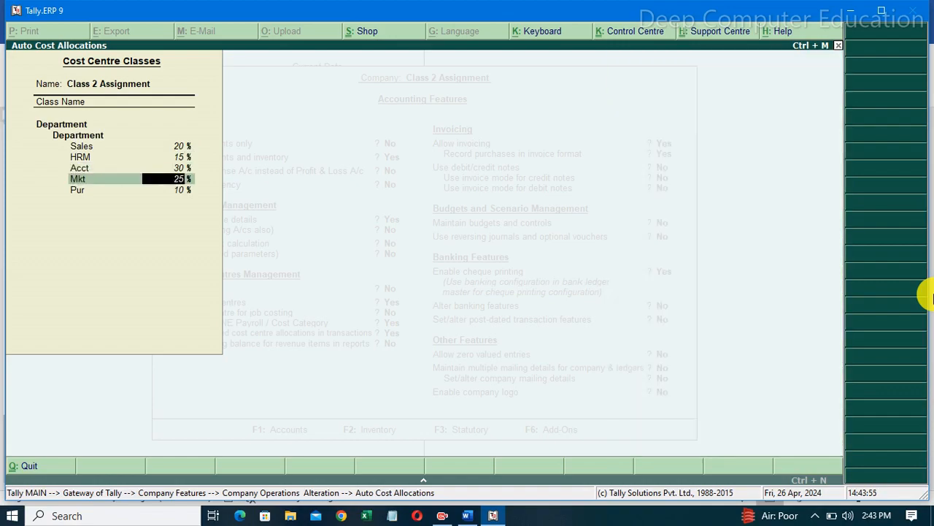
key("Return")
key("ctrl+a")
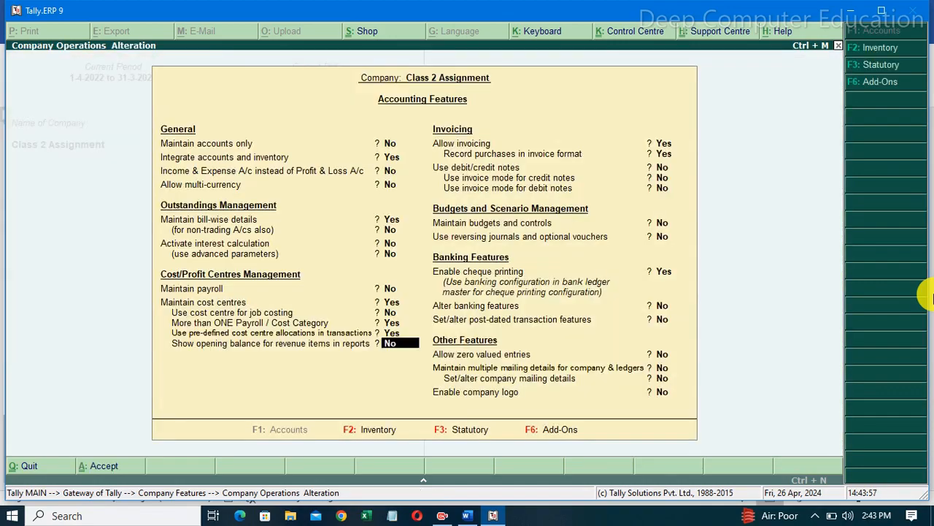
Accept the Accounting Features settings and return to the Gateway of Tally
key("Return")
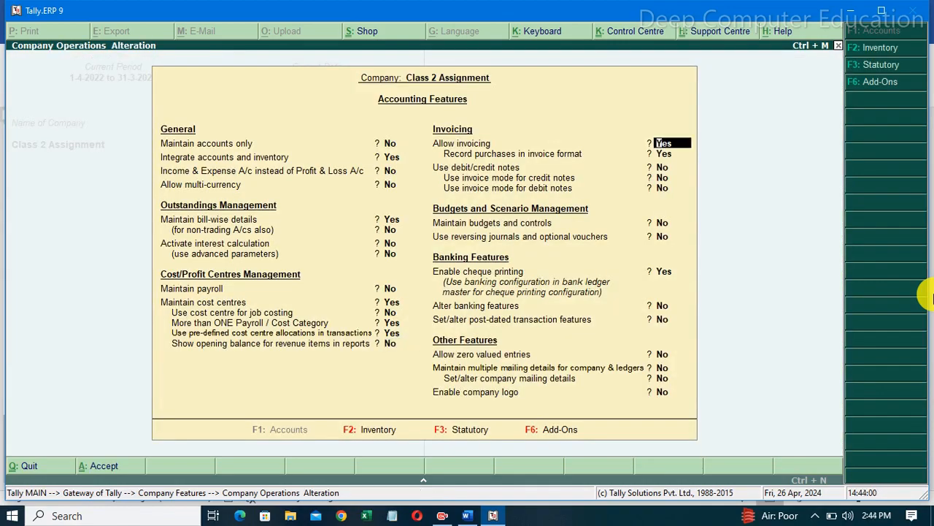
key("ctrl+a")
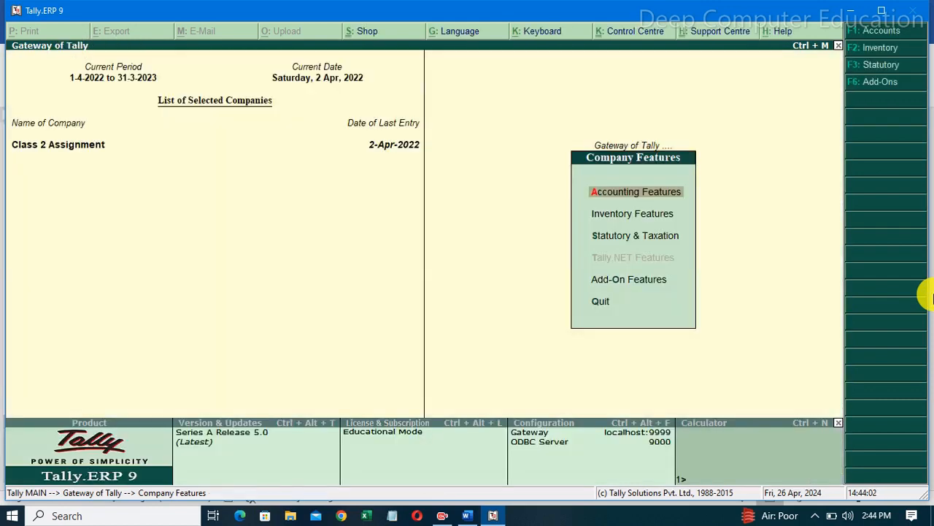
key("Escape")
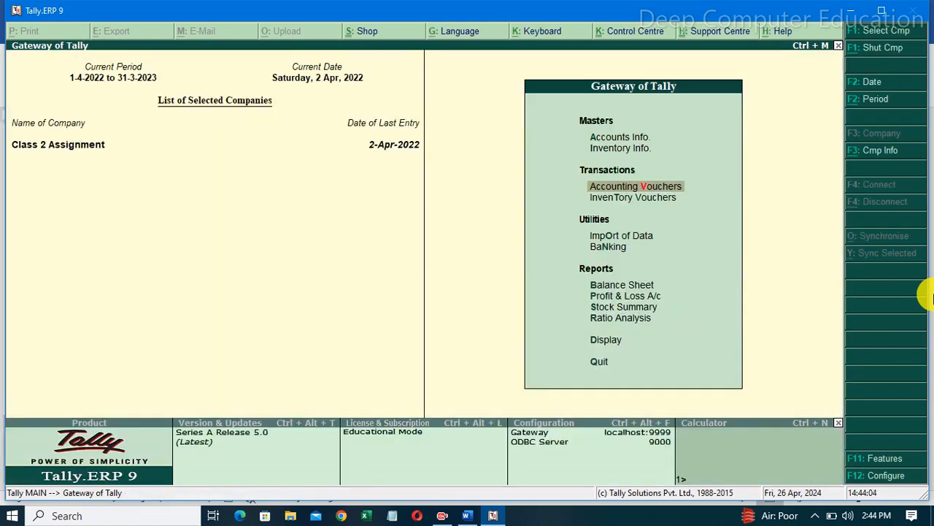
Start a Payment voucher using the Department cost centre class
key("Return")
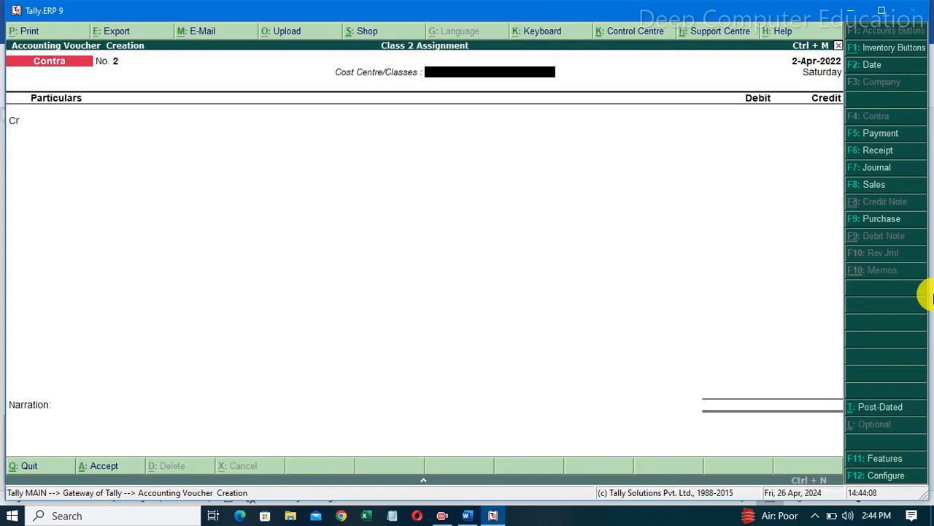
key("F5")
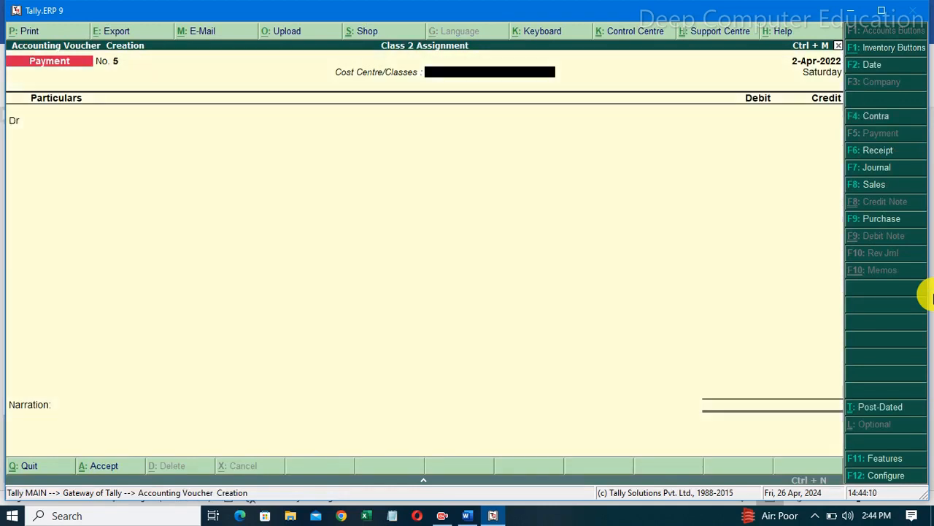
type("D")
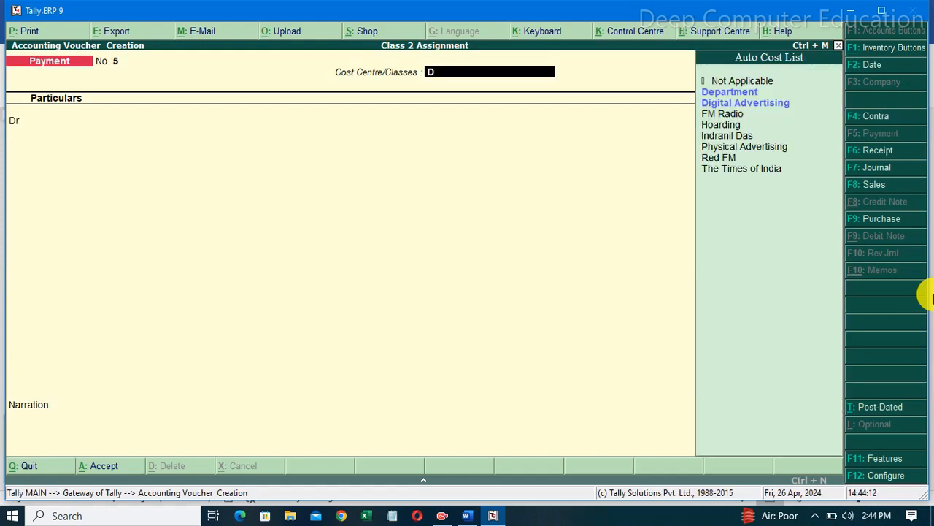
key("Down")
key("Up")
key("Return")
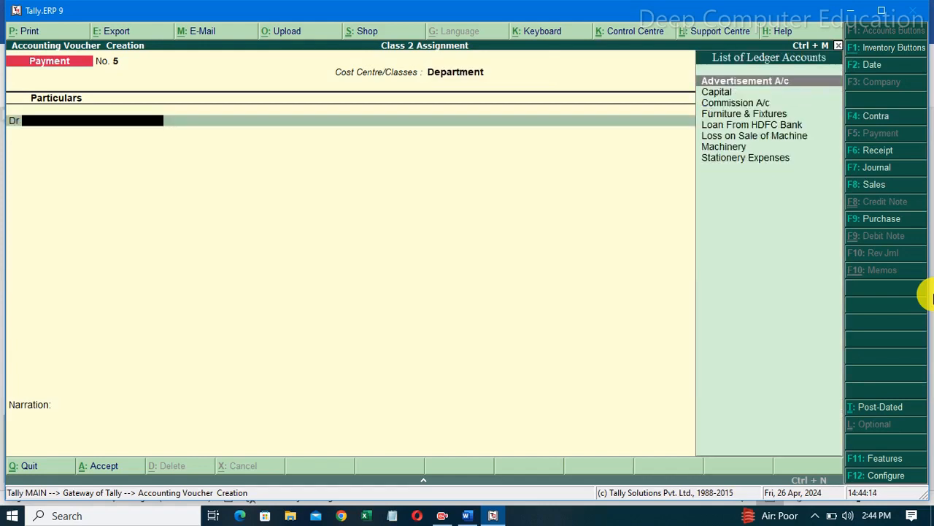
Debit Stationery Expenses with 4000, checking it against item 9 of the assignment, and credit Cash with the same amount
key("Down")
key("Down")
key("Down")
key("Down")
key("Down")
key("Down")
key("Down")
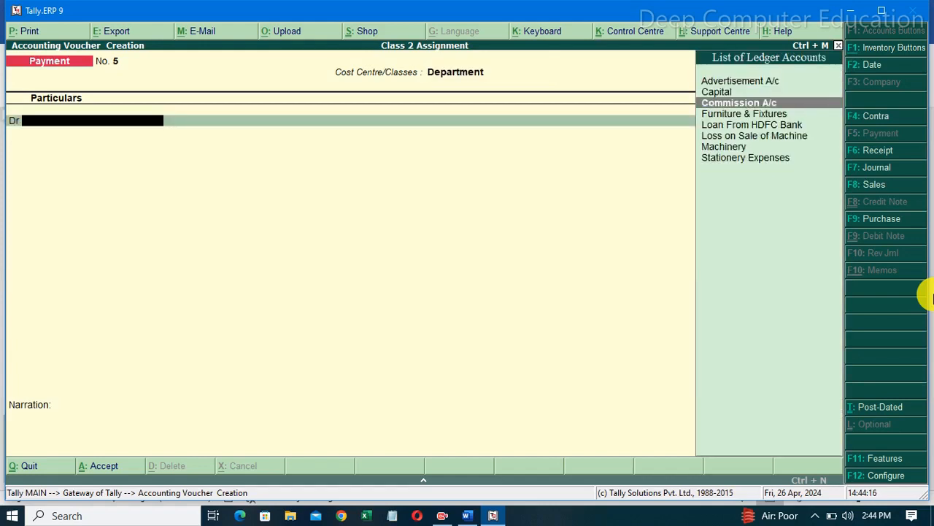
key("Return")
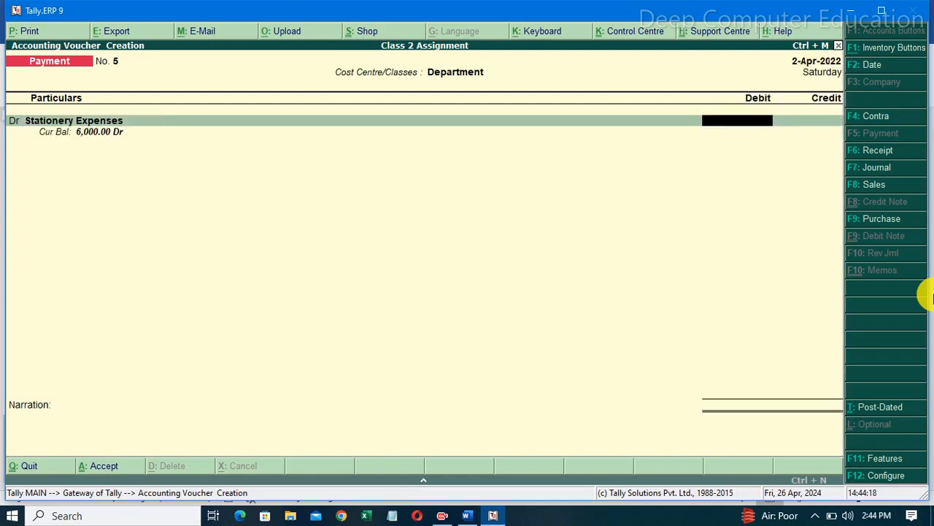
key("alt+Tab")
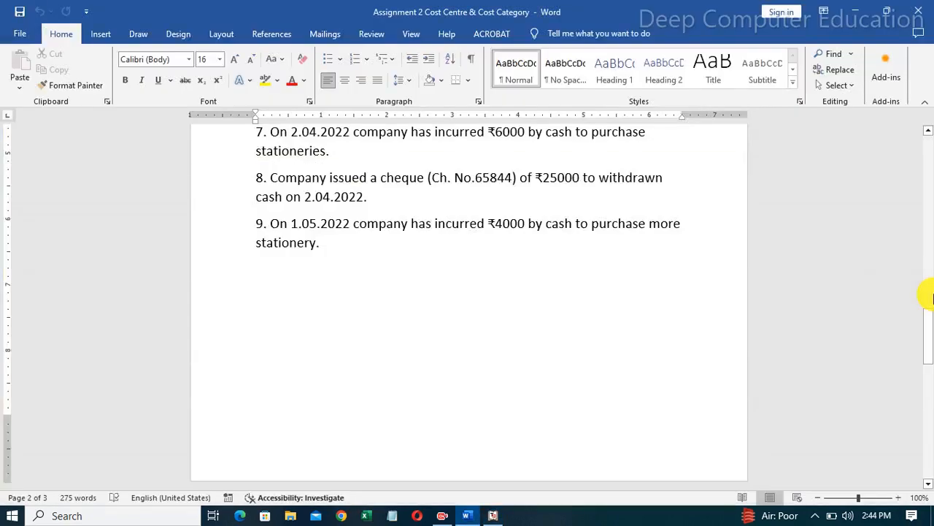
key("alt+Tab")
type("4000")
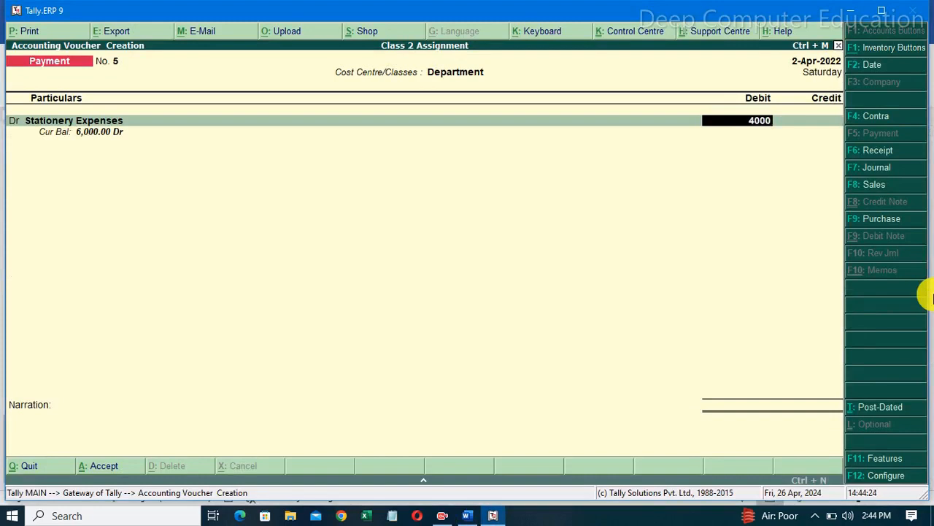
key("Return")
key("Return")
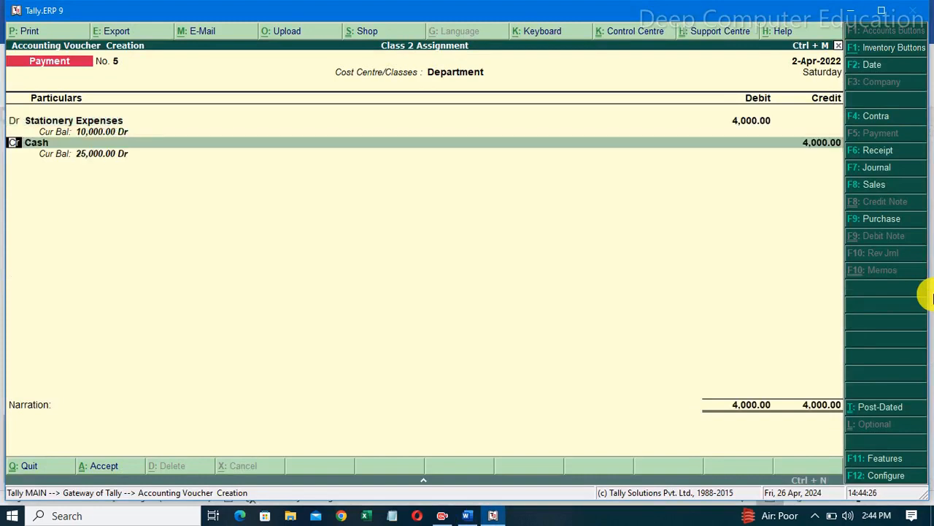
key("Return")
key("Return")
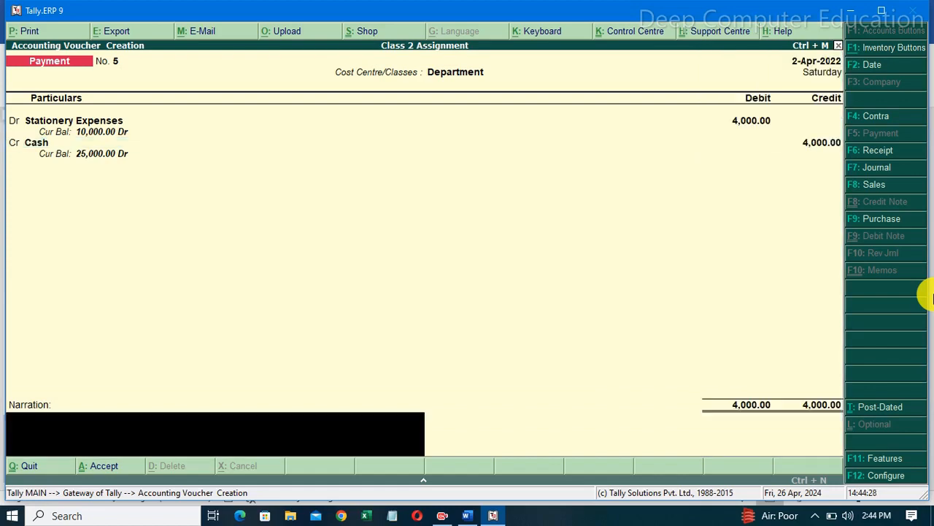
Enter the narration "Being more stationery purchased for cash." and set the voucher date to 1-5-2022
type("Being more station")
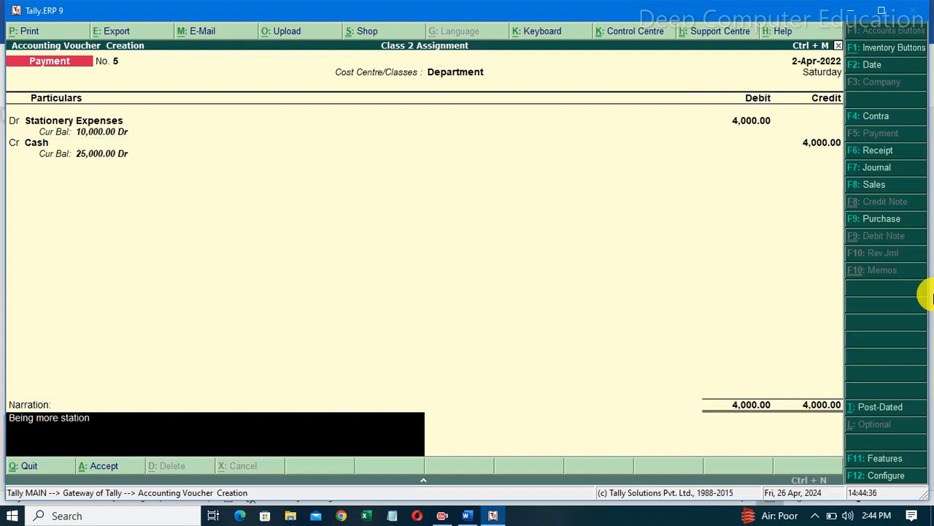
type("ery purchased for cas")
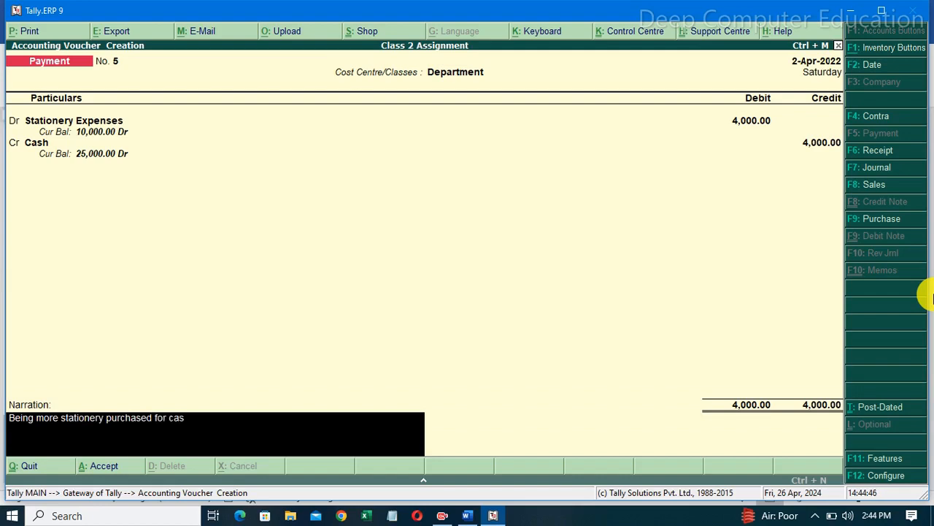
type("h")
key("F2")
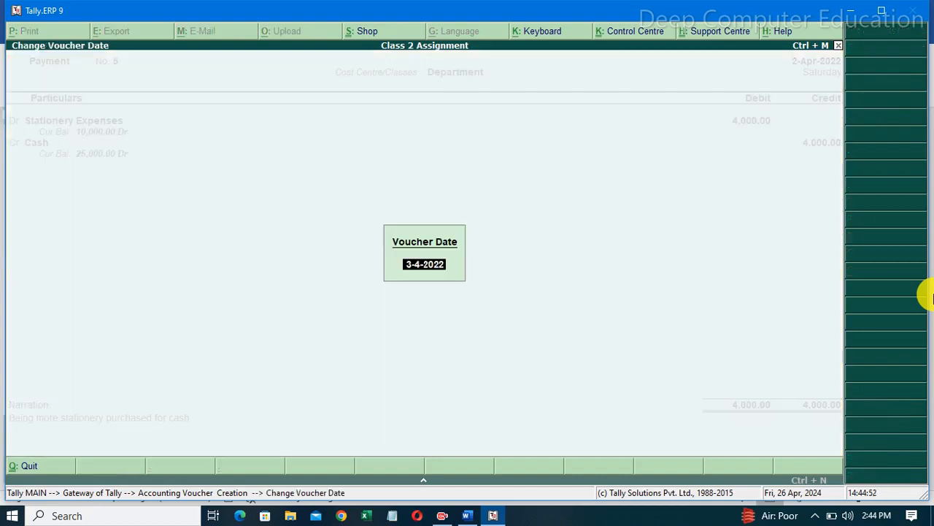
type("1-5-2022")
key("Return")
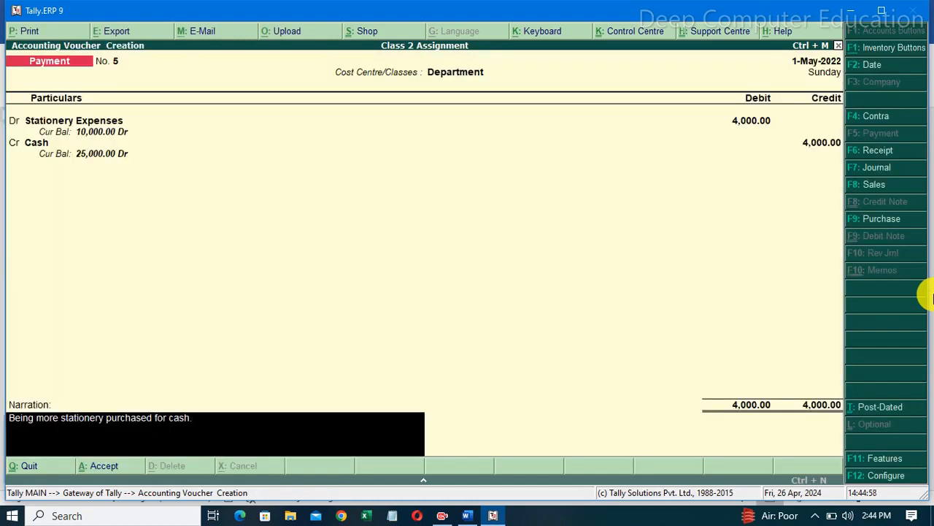
Accept the completed Payment voucher and return to the Gateway of Tally
key("Return")
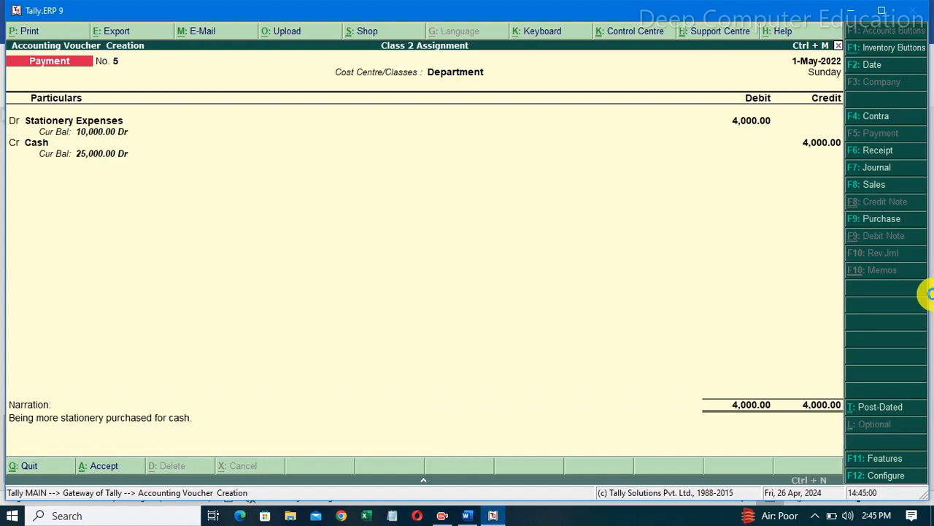
key("Return")
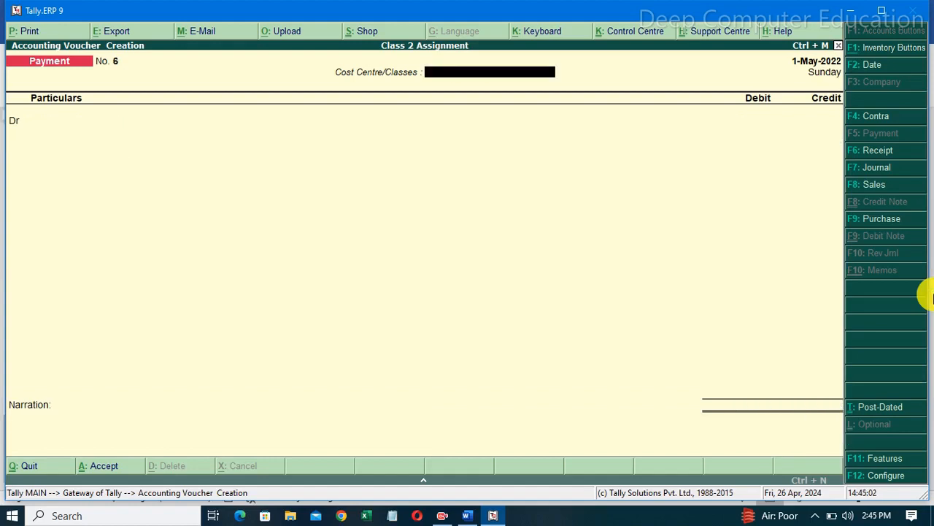
key("Escape")
key("Return")
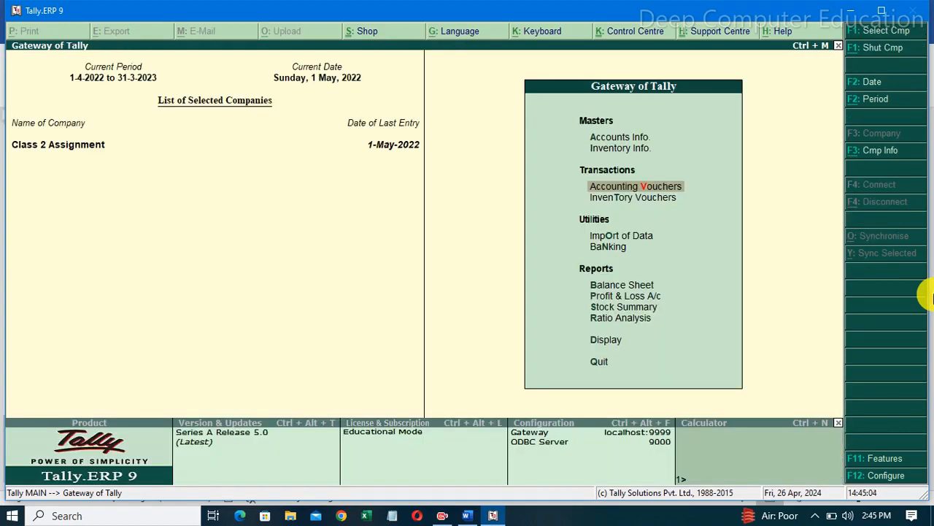
Open the stationery payment from the Day Book and examine its department cost centre allocation, then go back to the Display Menu
key("d")
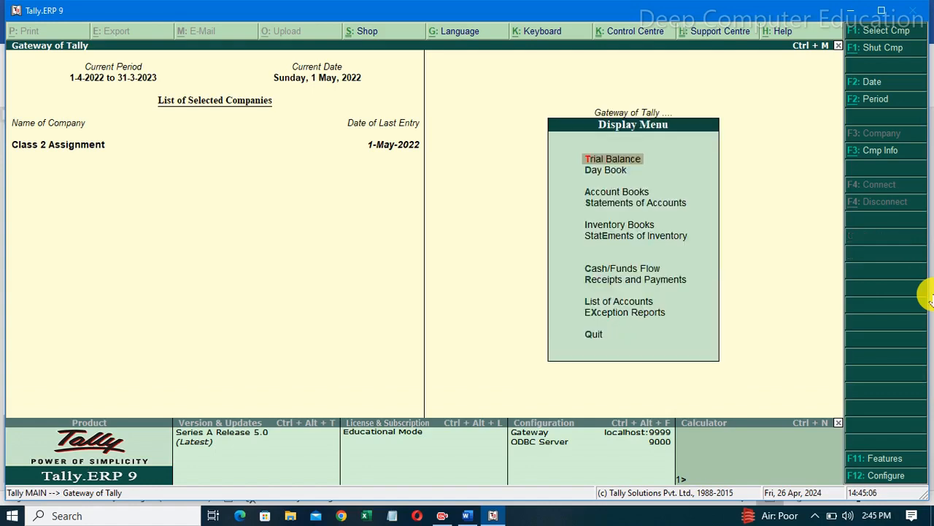
key("y")
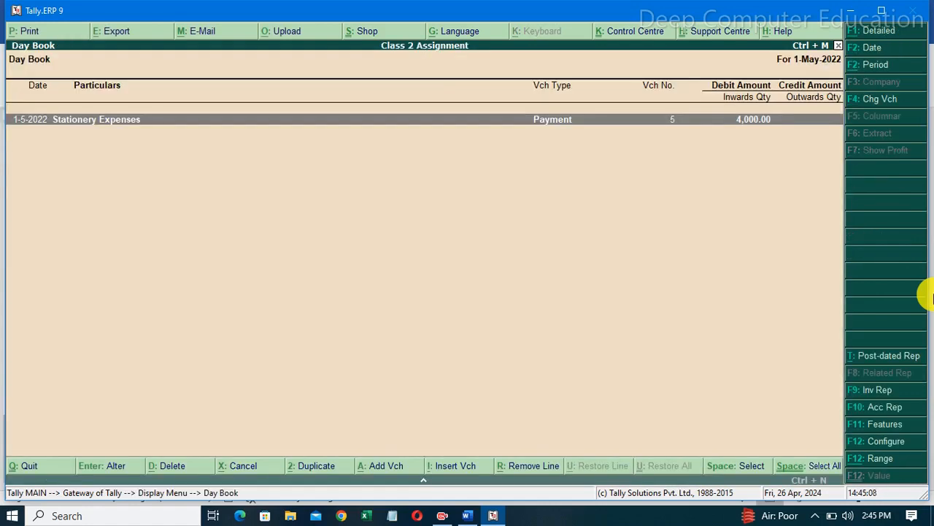
key("Return")
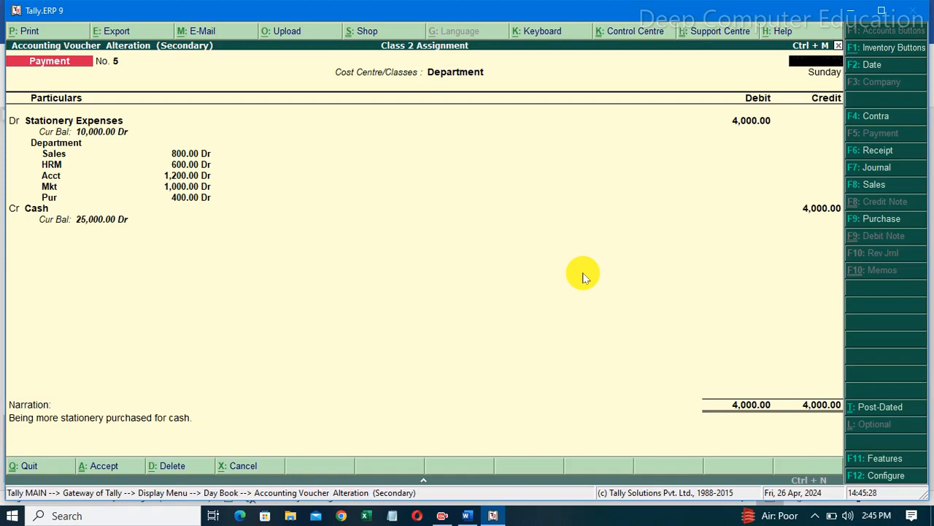
key("Escape")
key("Return")
key("Escape")
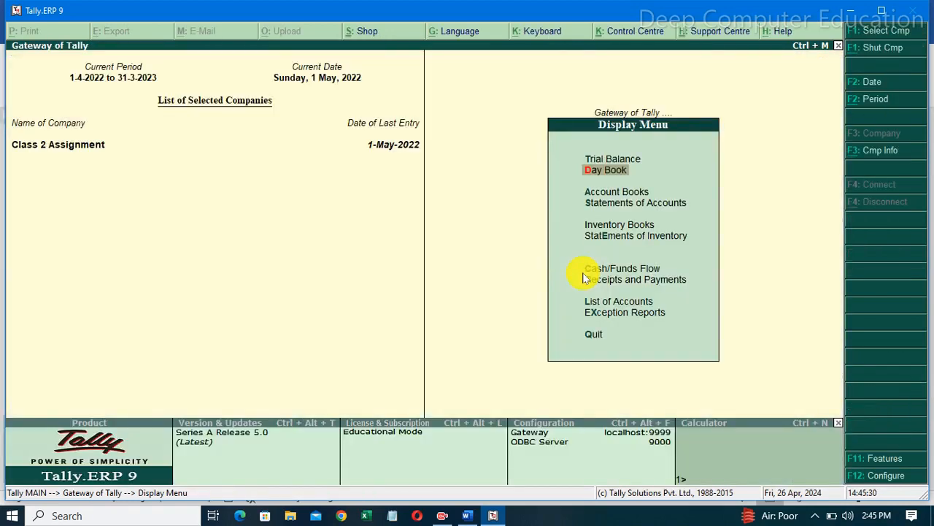
Display the Day Book for the period 1-Apr-2022 to 1-May-2022 to review all recorded vouchers
key("Return")
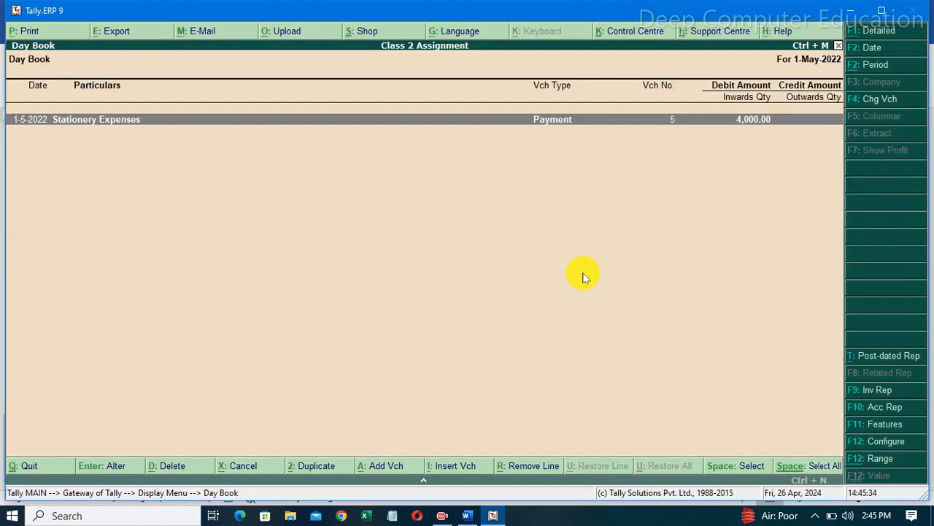
key("F2")
key("Delete")
key("Delete")
key("Delete")
key("Delete")
key("Delete")
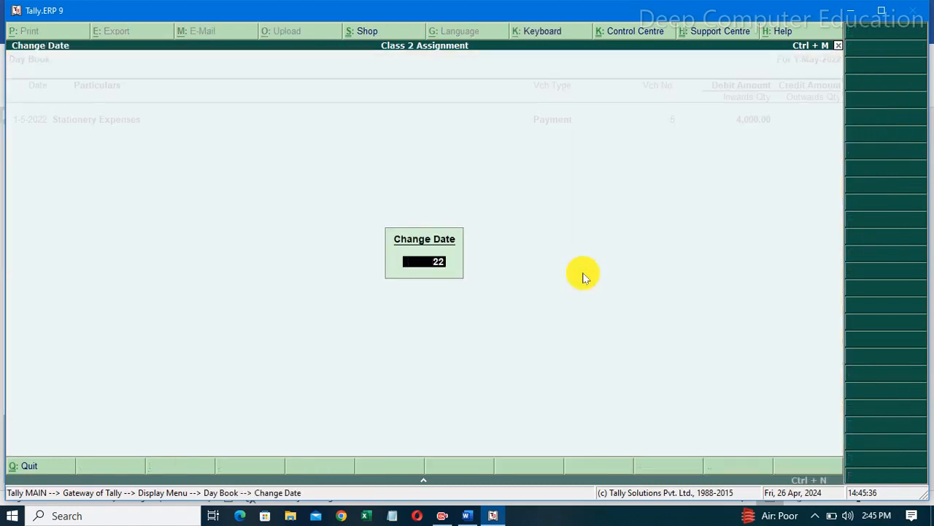
key("Return")
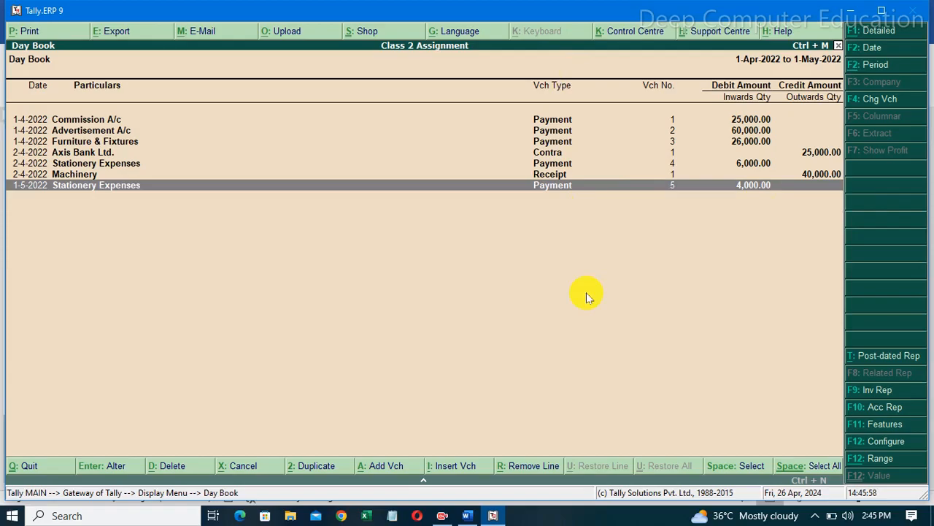
Switch to the Word assignment and examine the Cost Category Summary report required by item 10
key("alt+Tab")
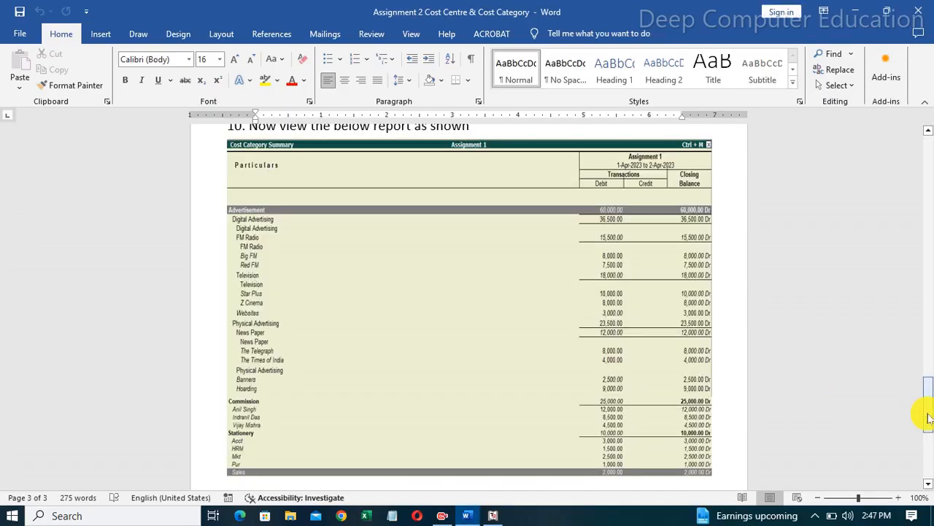
left_click_drag(928, 396, 928, 418)
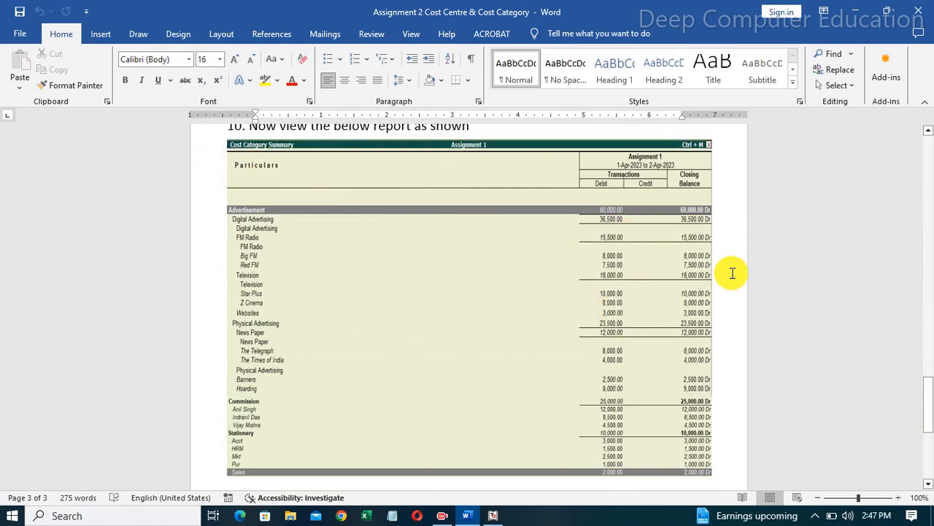
mouse_move(930, 395)
left_mouse_down()
mouse_move(930, 413)
mouse_move(930, 403)
left_mouse_up()
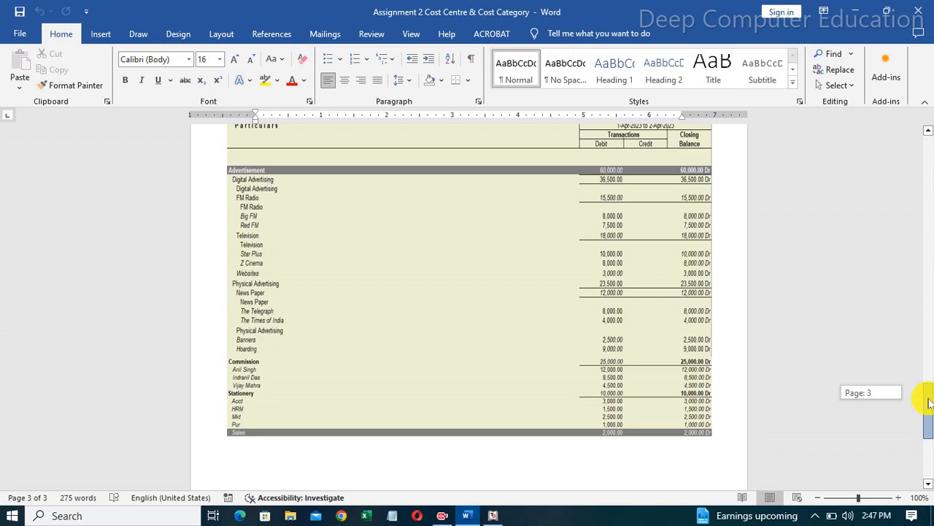
left_click_drag(931, 403, 930, 410)
Switch back to Tally.ERP 9 and display the cost centres' Category Summary report
key("alt+Tab")
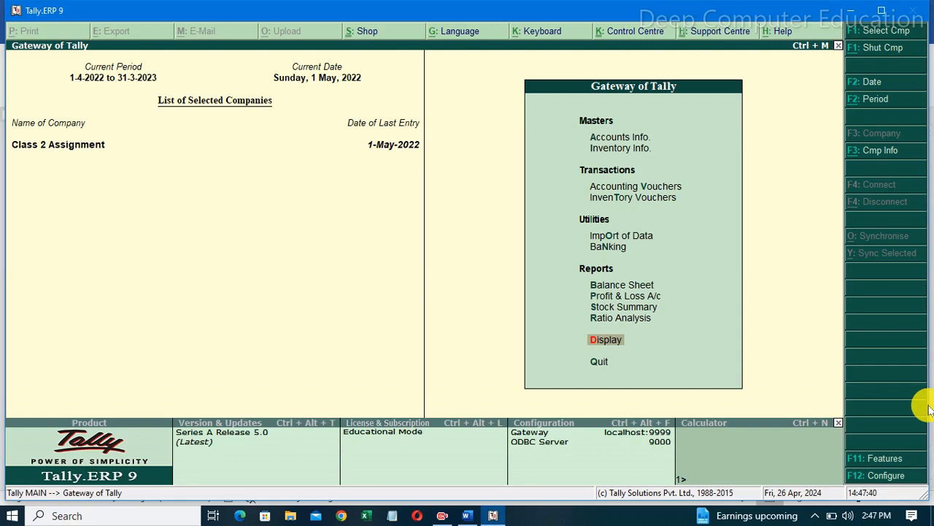
key("Return")
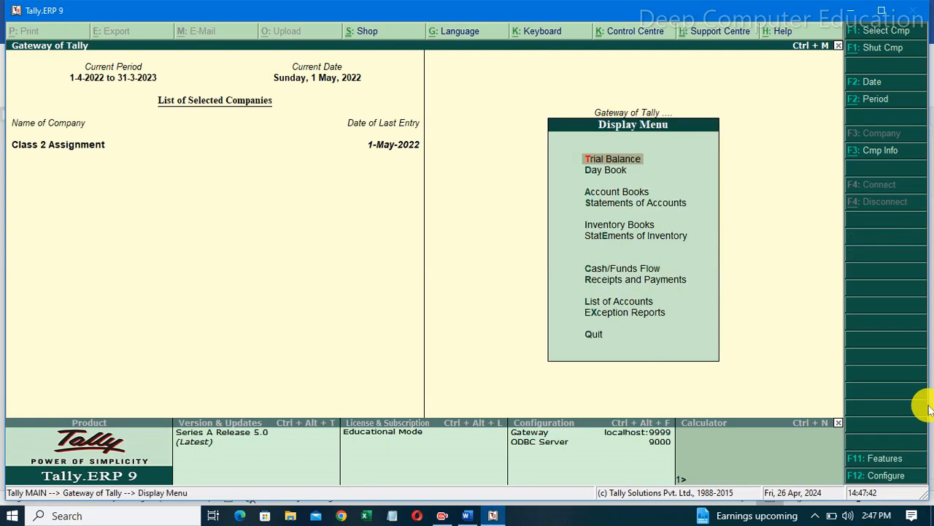
key("Down")
key("Down")
key("Down")
key("Return")
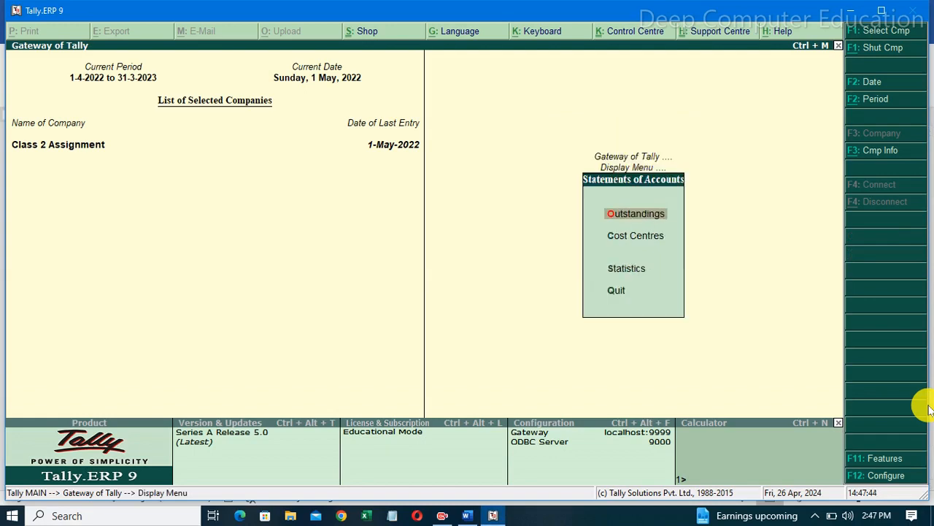
key("Down")
key("Return")
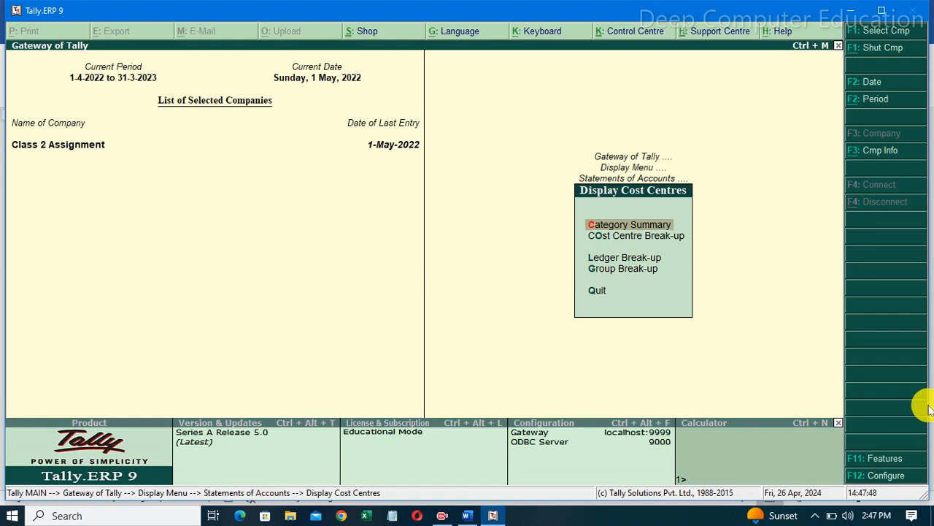
key("Return")
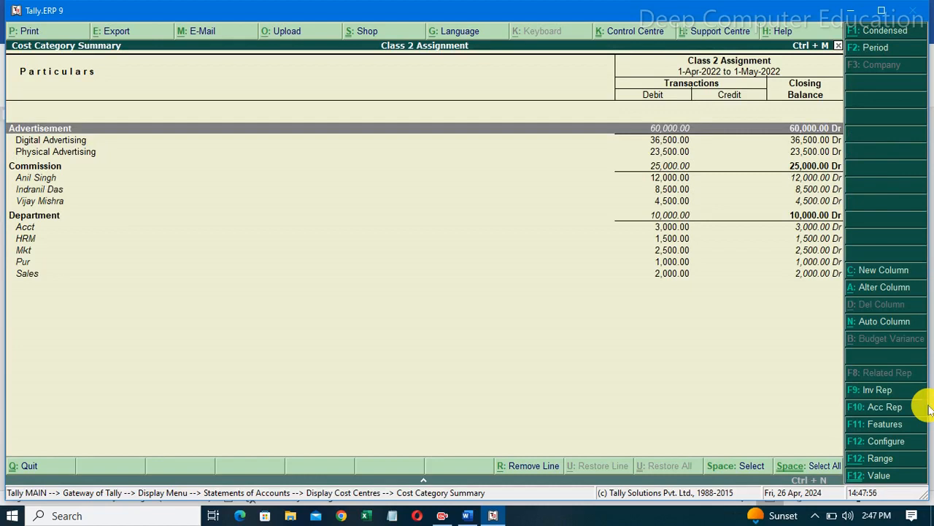
Configure the Cost Category Summary to expand all levels in detailed format, leaving the other display options at their defaults
key("F12")
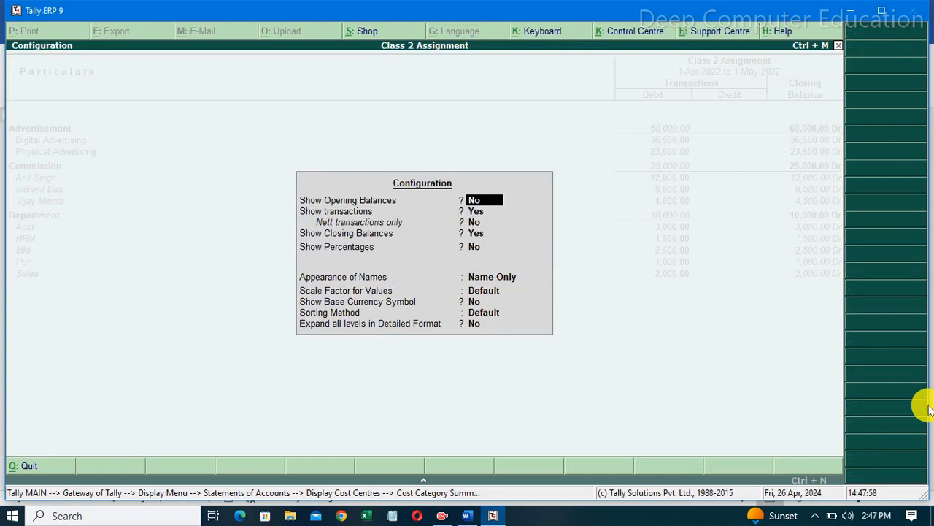
key("Return")
key("Return")
key("Return")
key("Return")
key("Return")
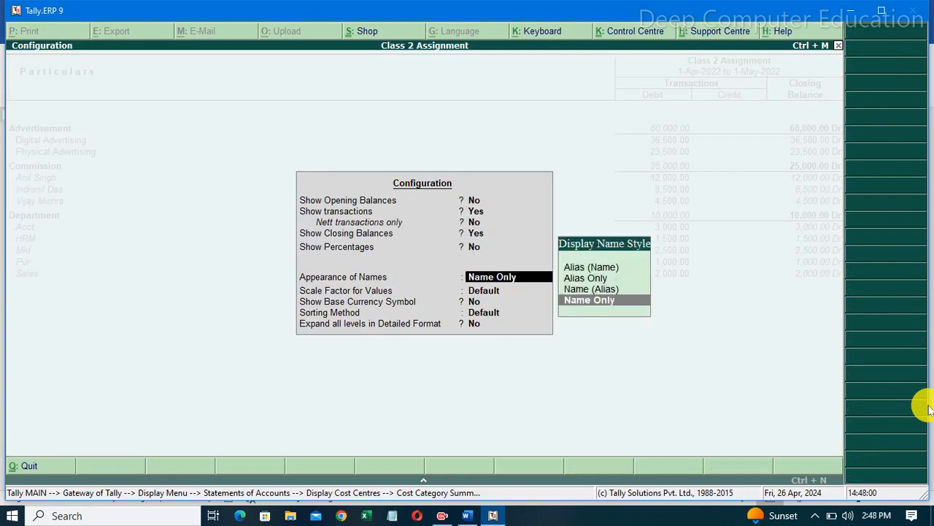
key("Return")
key("Return")
key("Return")
key("Return")
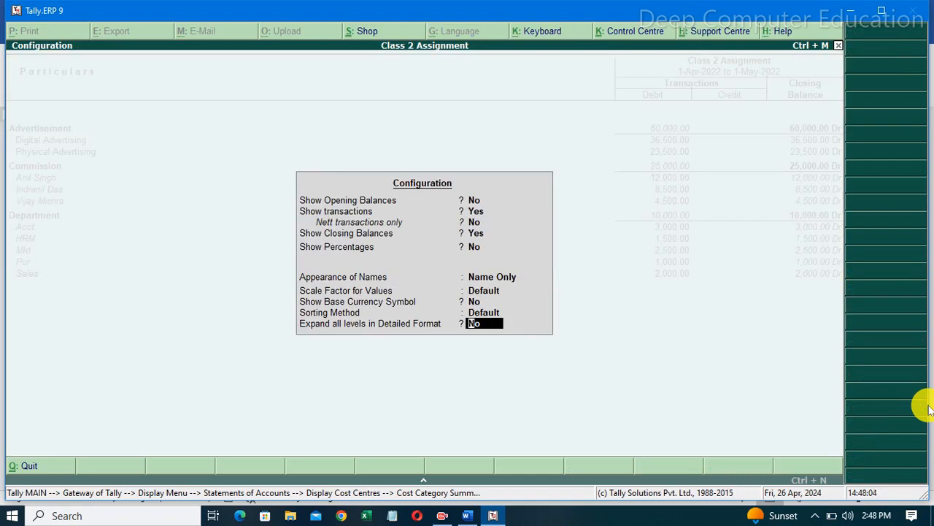
key("Return")
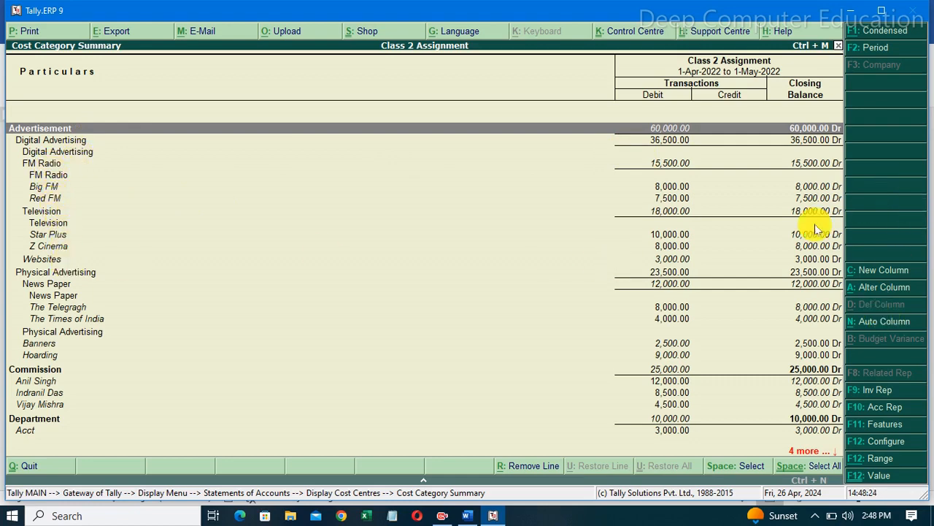
Examine the expanded Cost Category Summary line by line, from the Advertisement cost centres through Commission to the Sales department
key("Down")
key("Down")
key("Down")
key("Down")
key("Down")
key("Down")
key("Down")
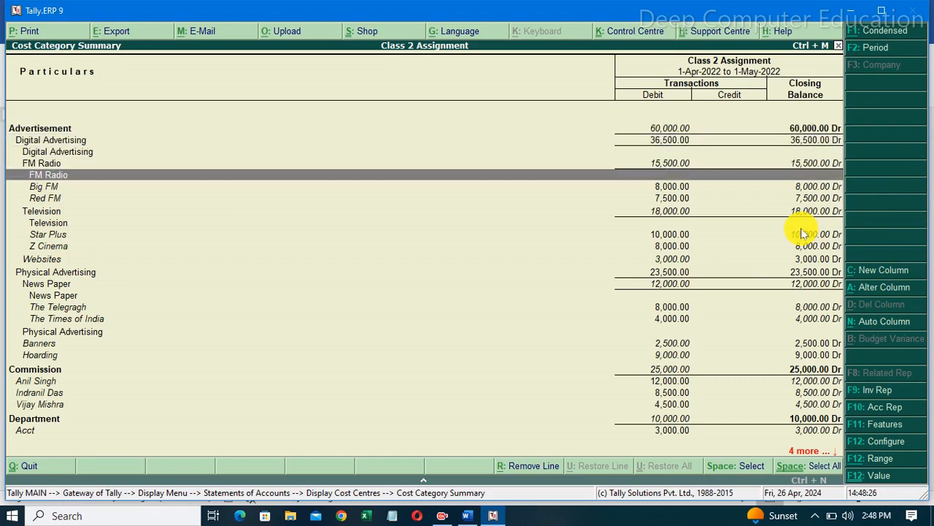
key("Down")
key("Down")
key("Down")
key("Down")
key("Down")
key("Down")
key("Down")
key("Down")
key("Down")
key("Down")
key("Down")
key("Down")
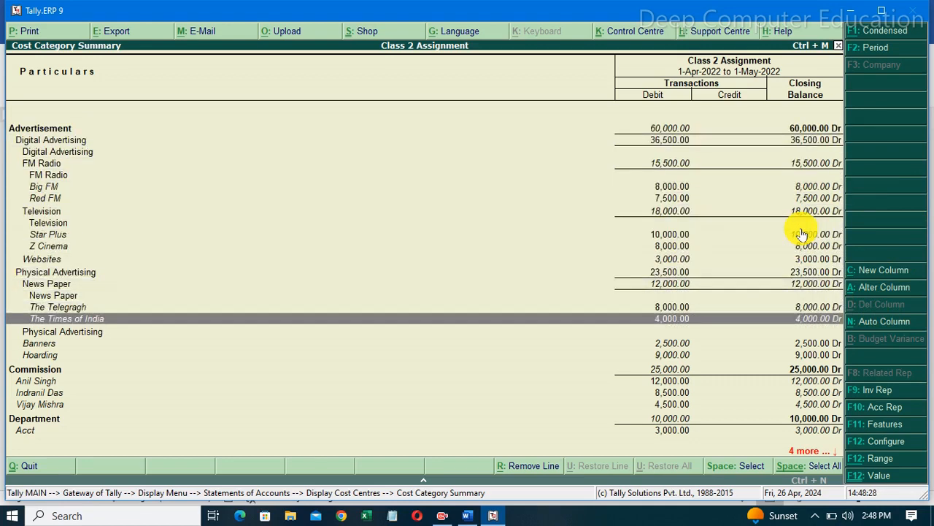
key("Down")
key("Down")
key("Down")
key("Down")
key("Down")
key("Down")
key("Down")
key("Down")
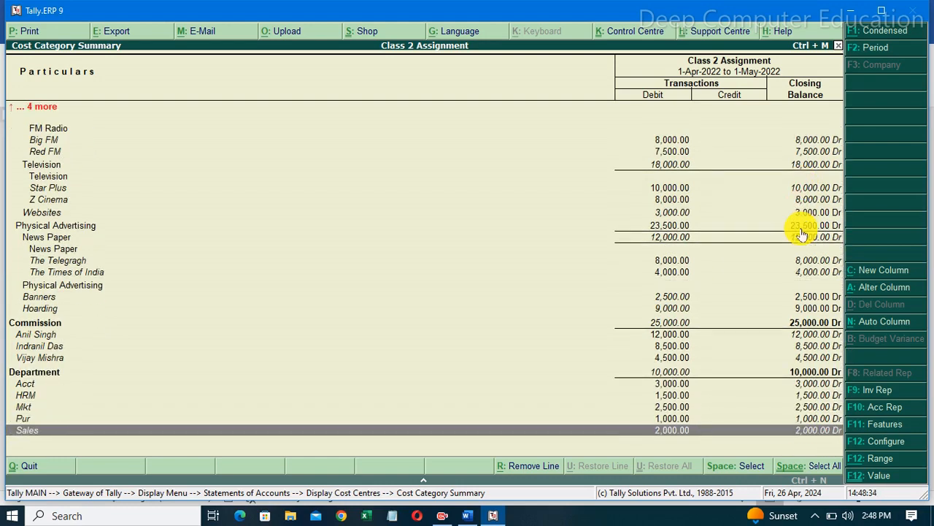
Switch to the Word assignment to compare its sample Cost Category Summary with the report, and return to Tally.ERP 9
key("alt+Tab")
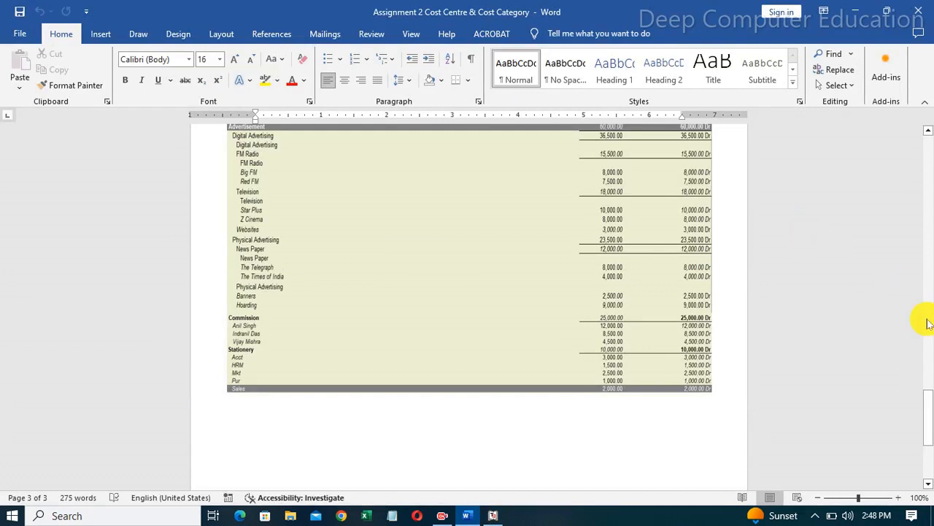
left_click_drag(926, 410, 931, 400)
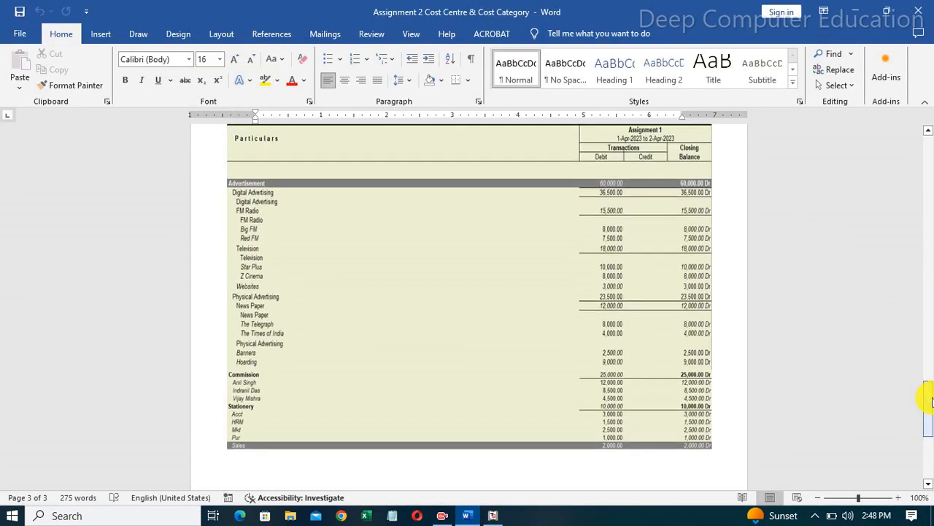
key("alt+Tab")
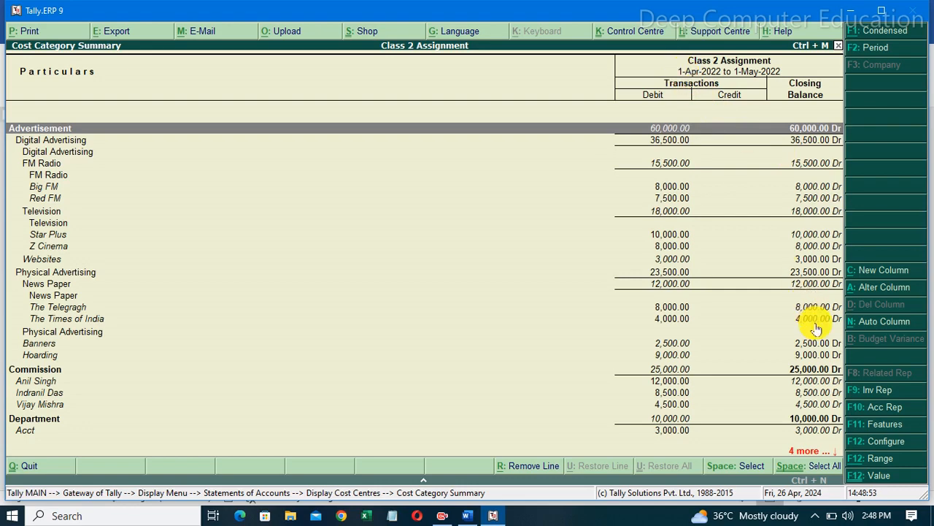
Close the cost centre report, display the Balance Sheet in detailed format, and switch to the first page of the Word assignment
key("Escape")
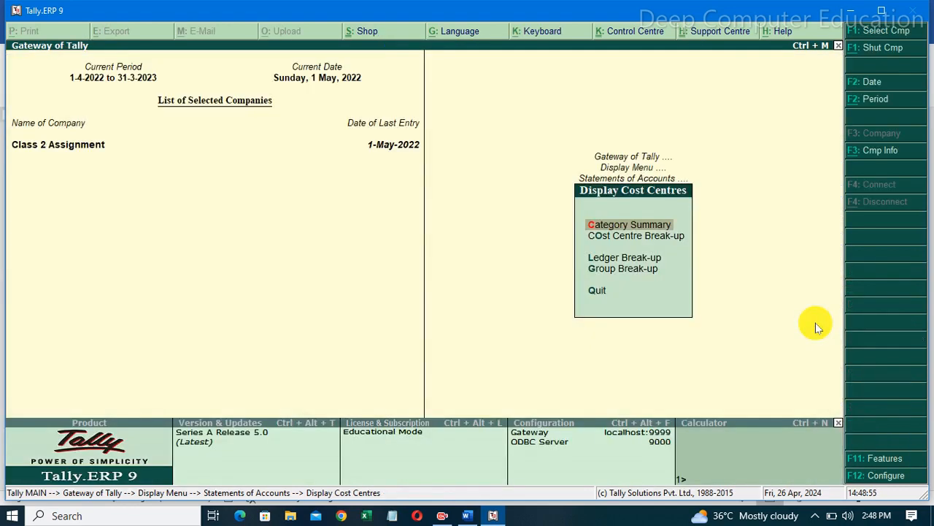
key("Escape")
key("Escape")
key("Escape")
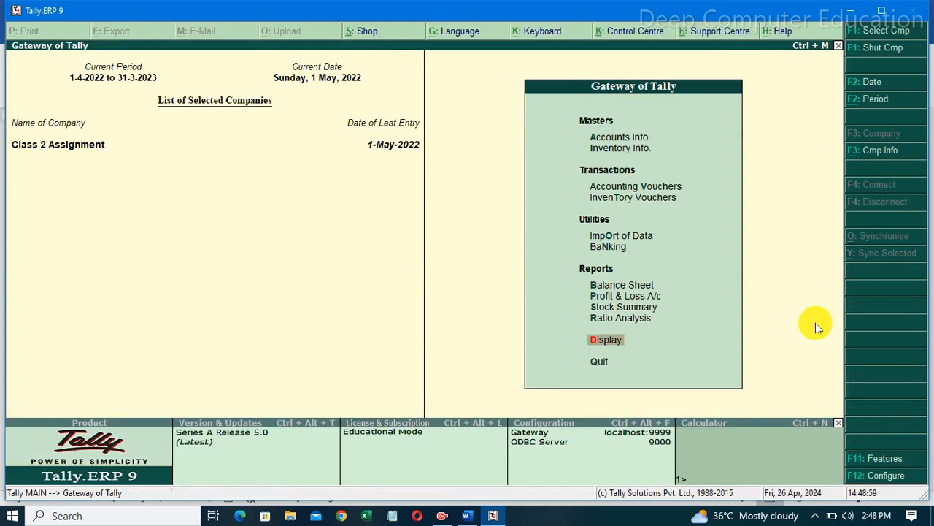
key("b")
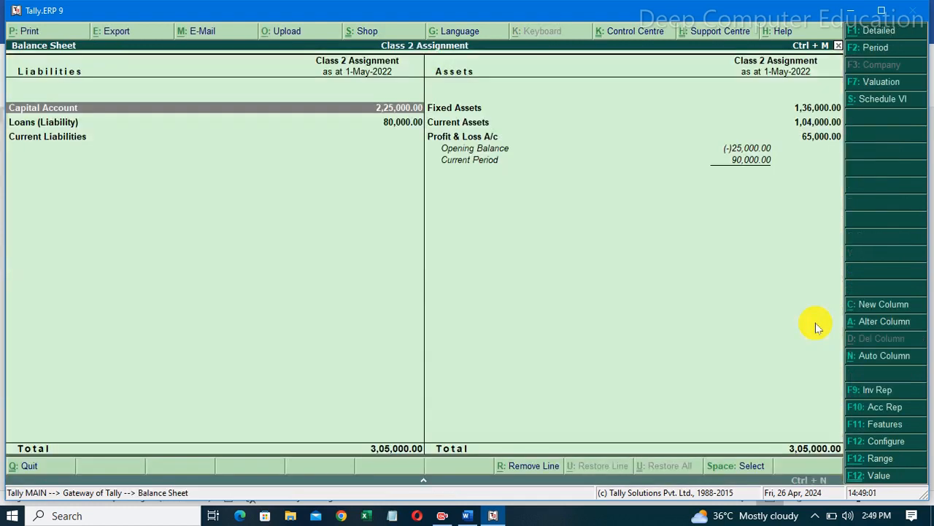
key("alt+F1")
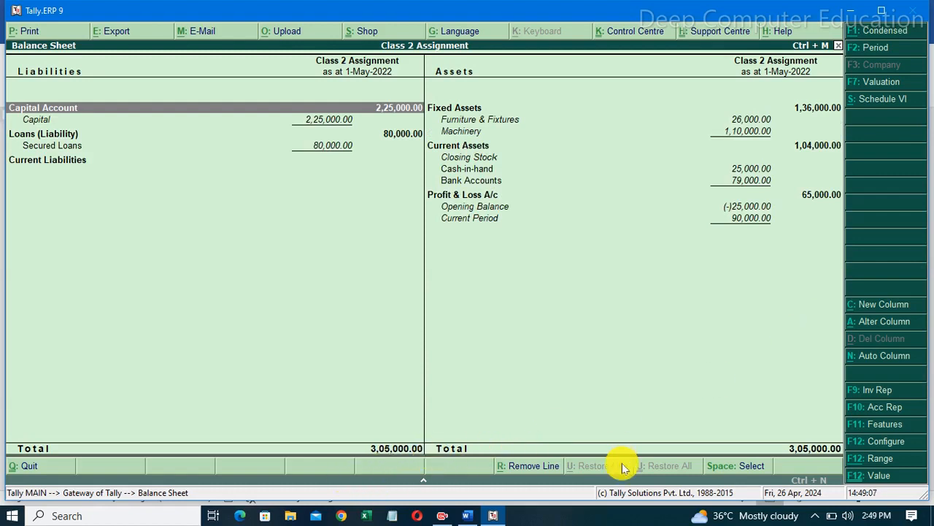
key("alt+Tab")
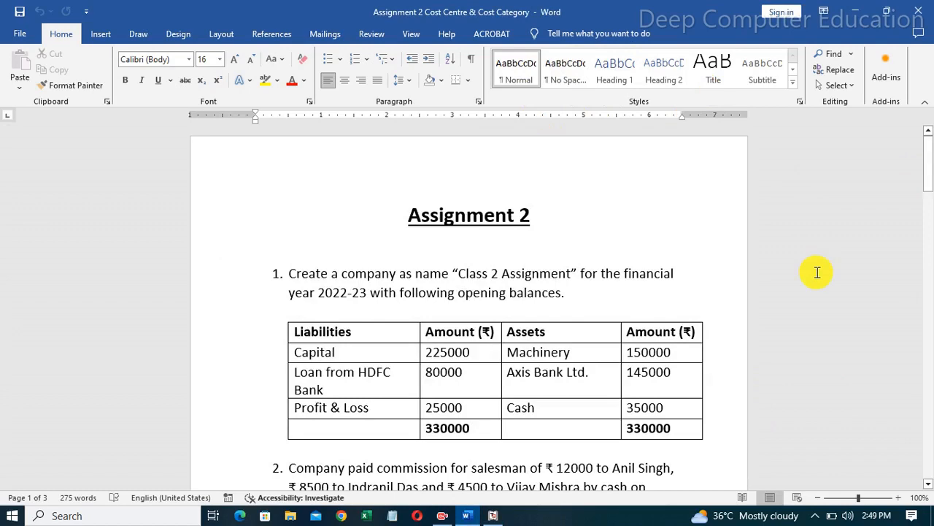